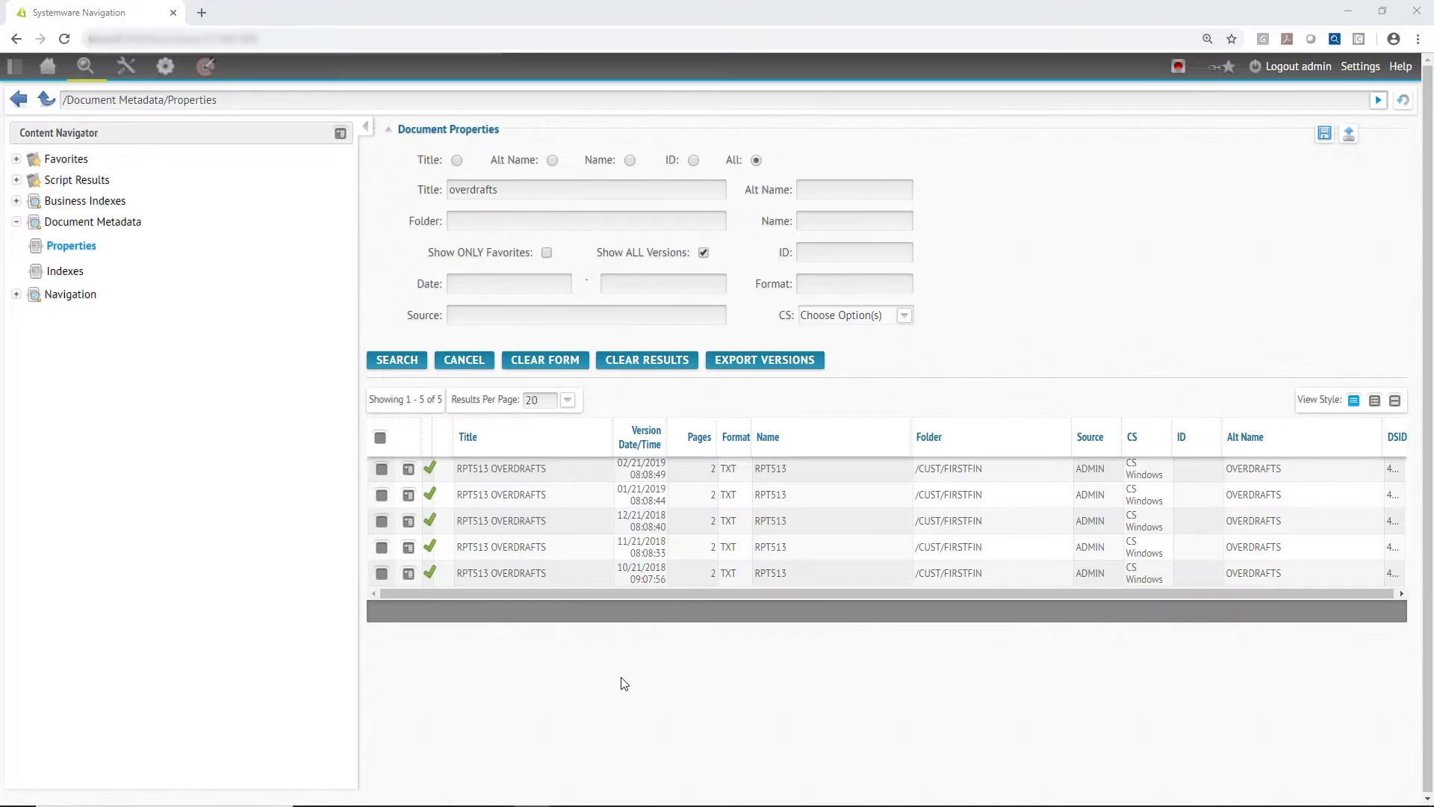
Step: Open the RPT513 OVERDRAFTS report dated 02/21/2019 from the search results
{"action": "left_click", "coordinate": [523, 471]}
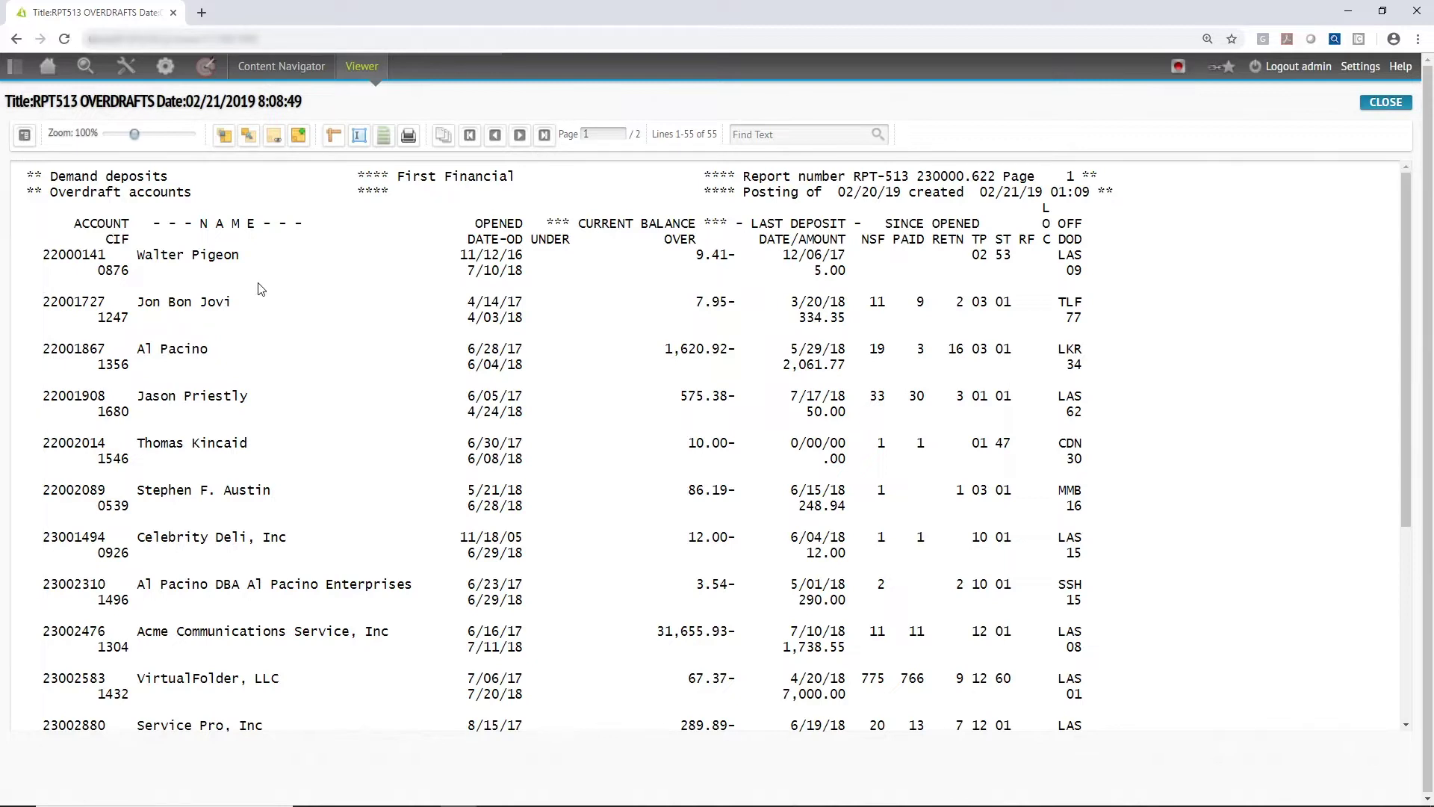
Step: Search Find Customers under Account Records by the customer's first name and open the statement list of the matching account
{"action": "left_click", "coordinate": [86, 64]}
{"action": "mouse_move", "coordinate": [105, 96]}
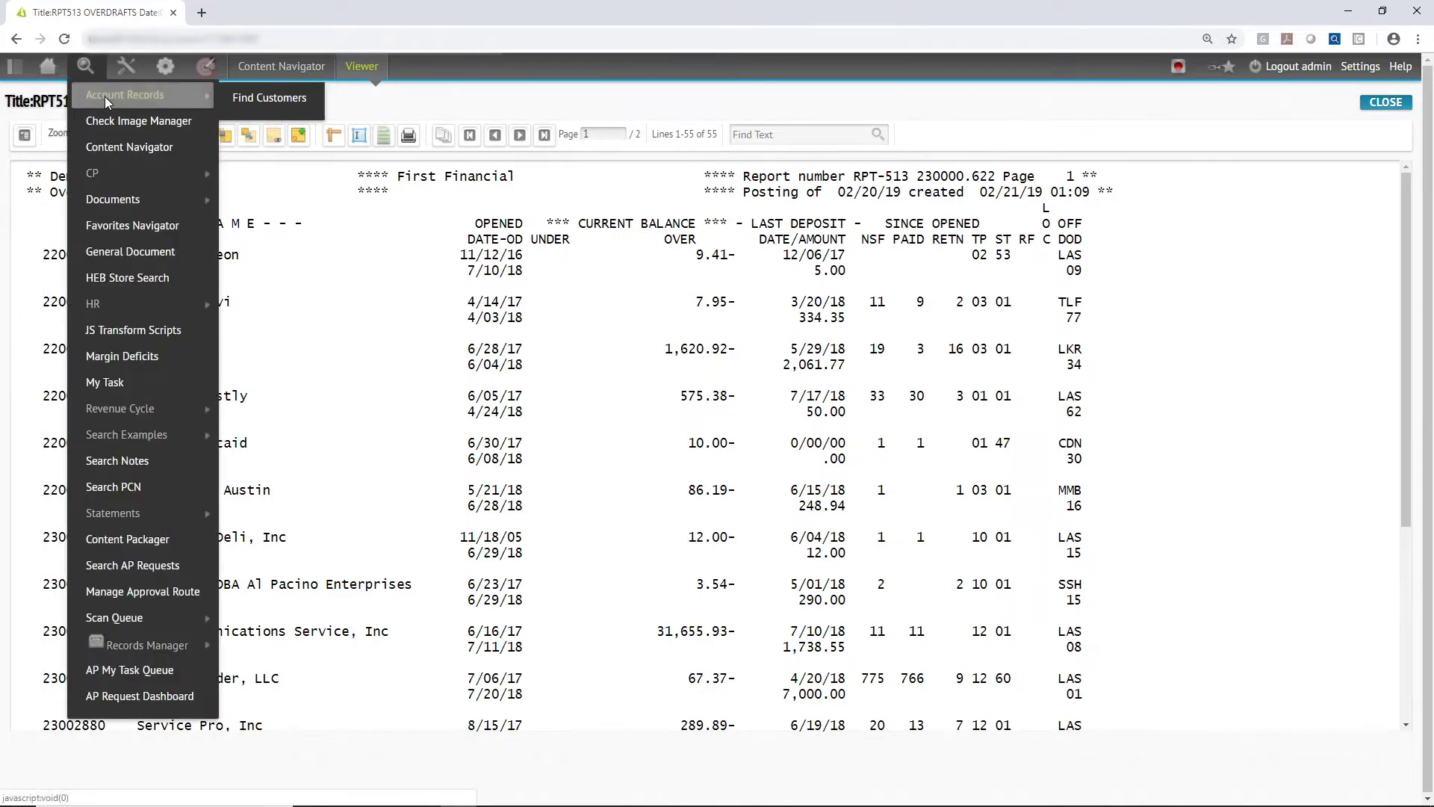
{"action": "left_click", "coordinate": [249, 103]}
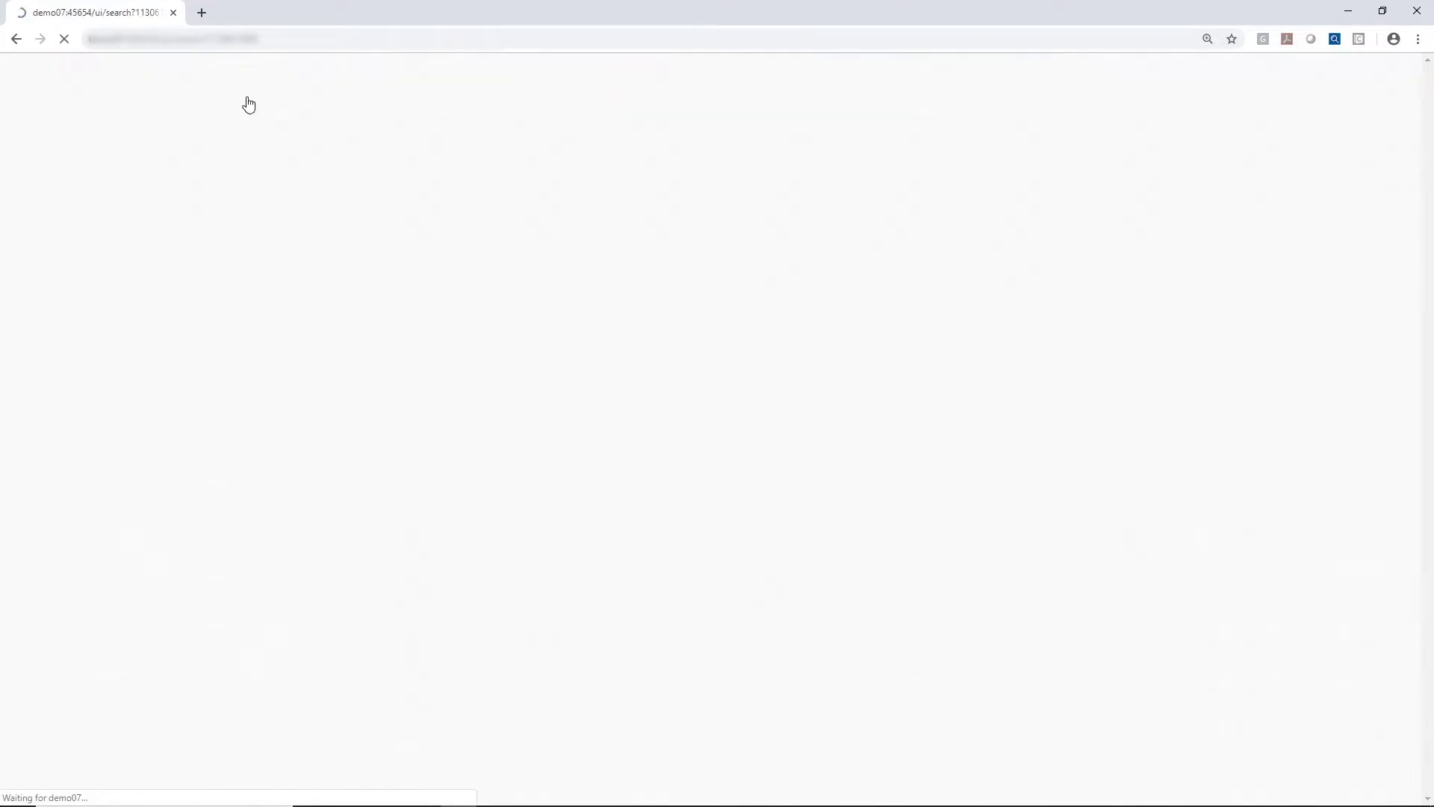
{"action": "left_click", "coordinate": [256, 192]}
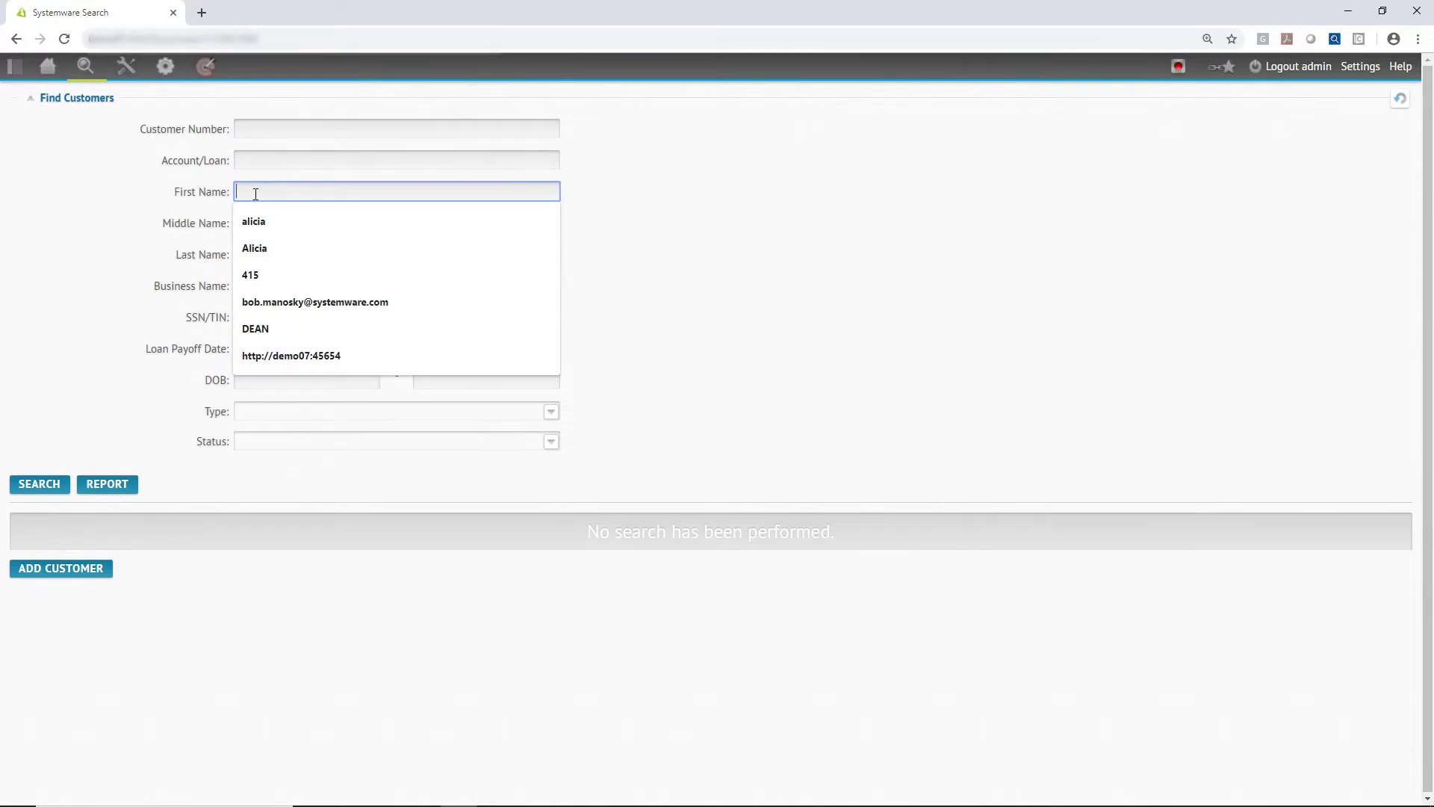
{"action": "left_click", "coordinate": [254, 221]}
{"action": "left_click", "coordinate": [39, 483]}
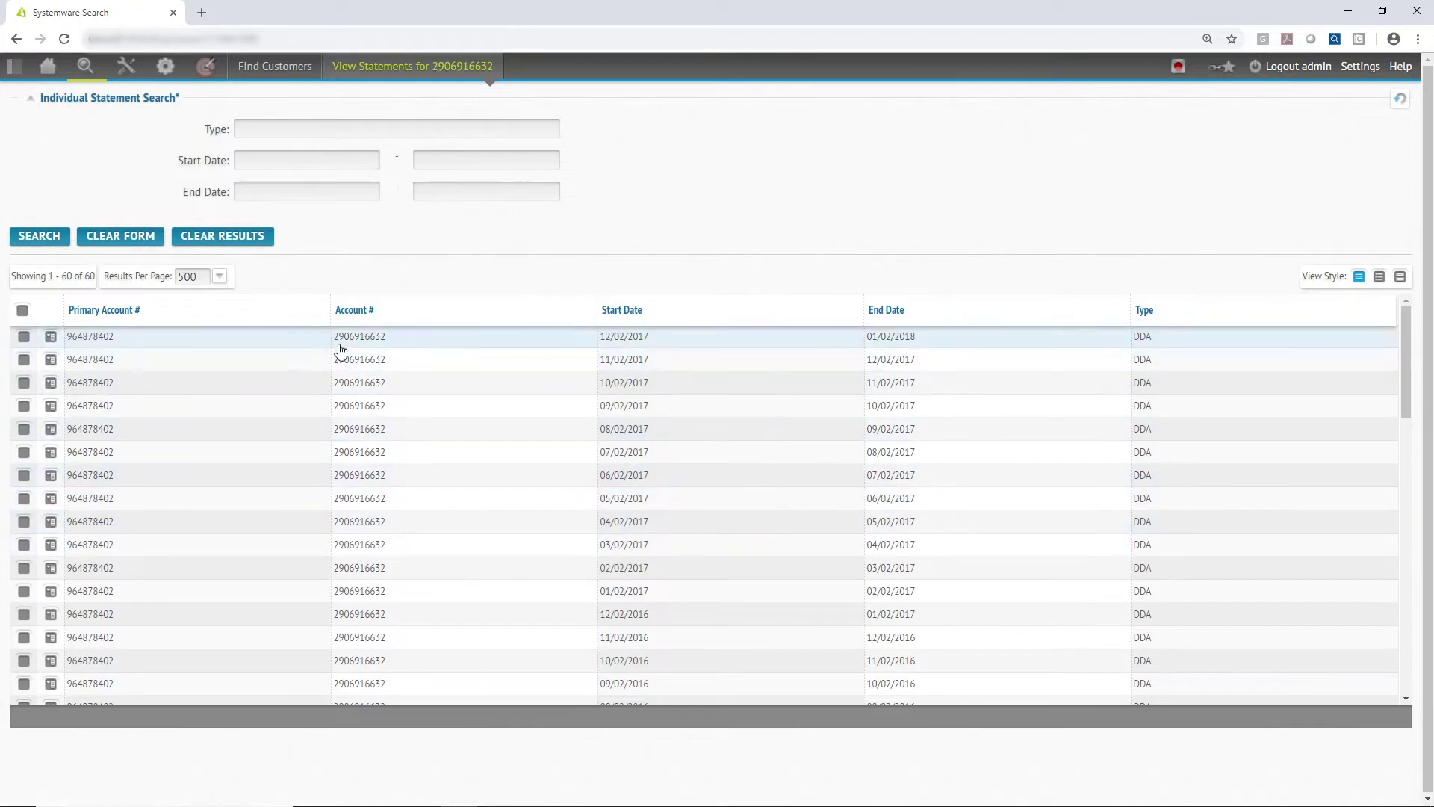
Step: Select the statements starting 12/02/2017, 10/02/2017, 08/02/2017 and 06/02/2017 and open them together with masking applied
{"action": "left_click", "coordinate": [24, 336]}
{"action": "left_click", "coordinate": [23, 383]}
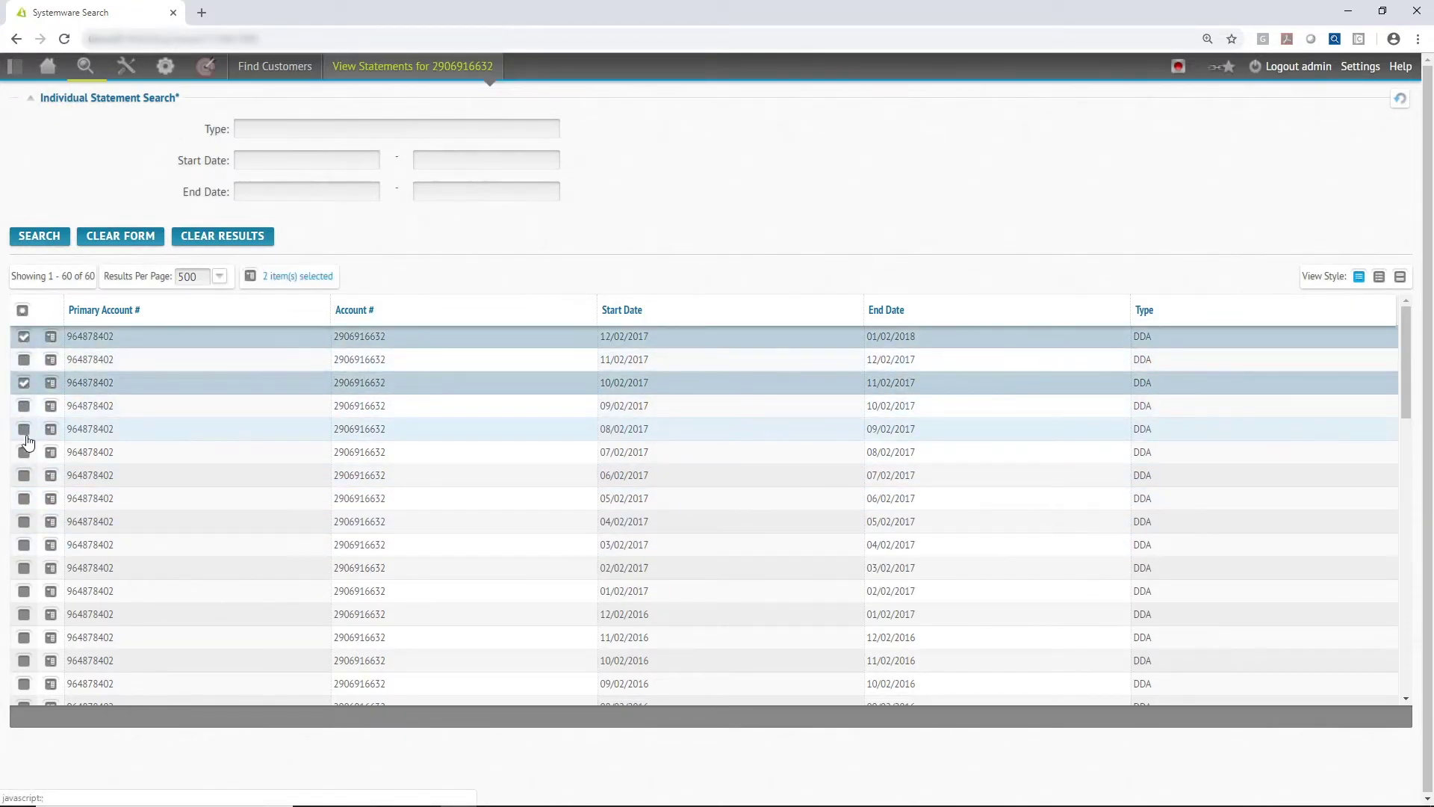
{"action": "left_click", "coordinate": [24, 430]}
{"action": "left_click", "coordinate": [24, 476]}
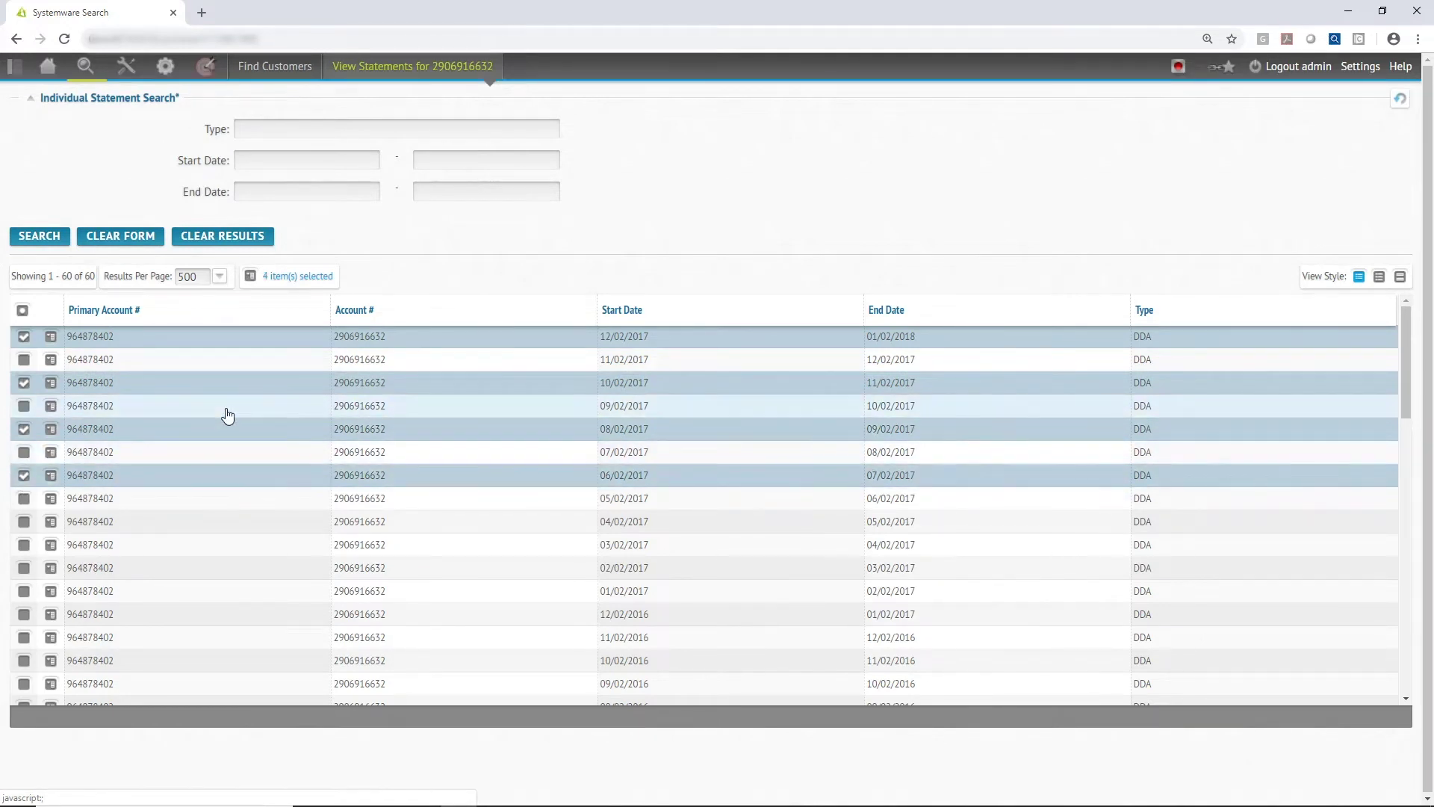
{"action": "left_click", "coordinate": [282, 279]}
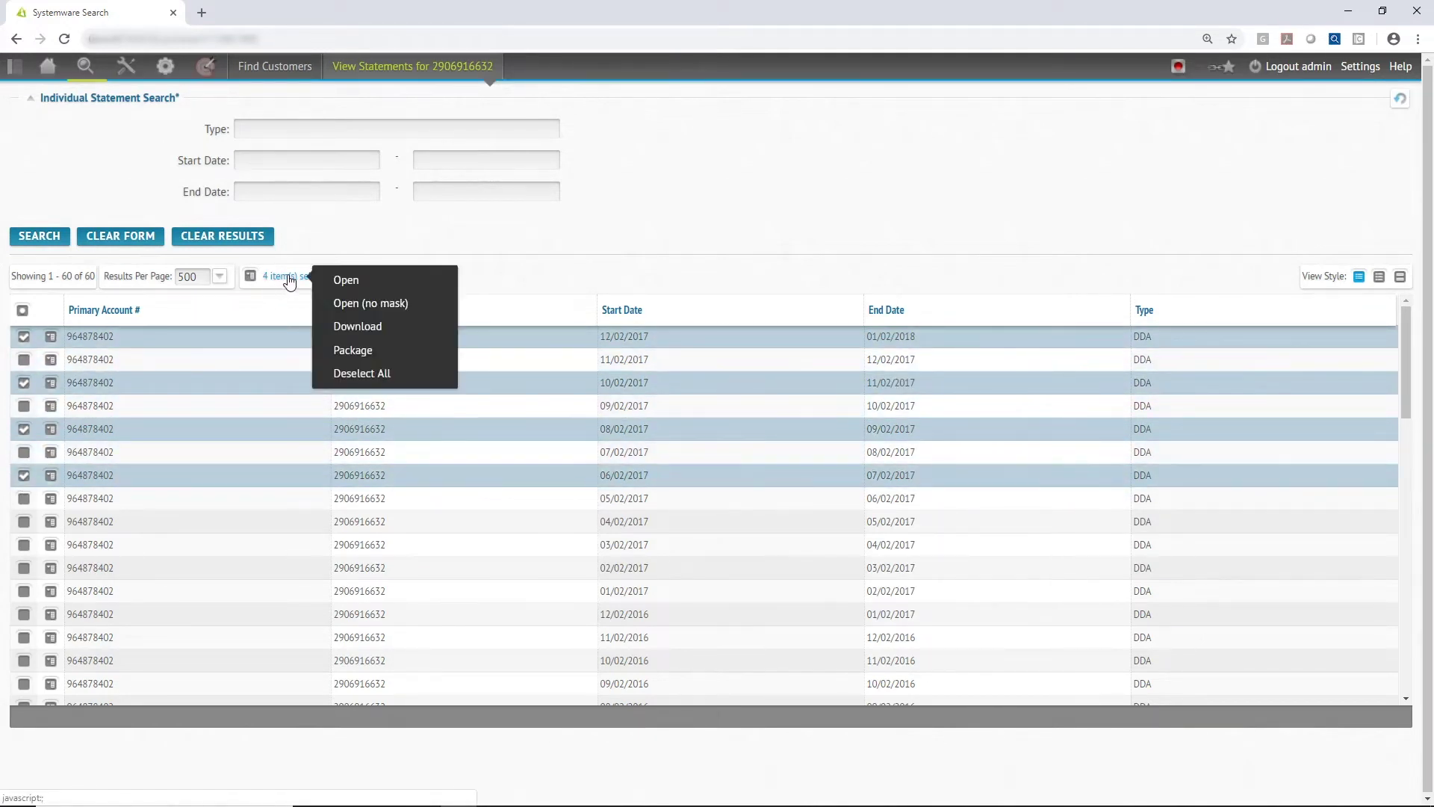
{"action": "left_click", "coordinate": [340, 280]}
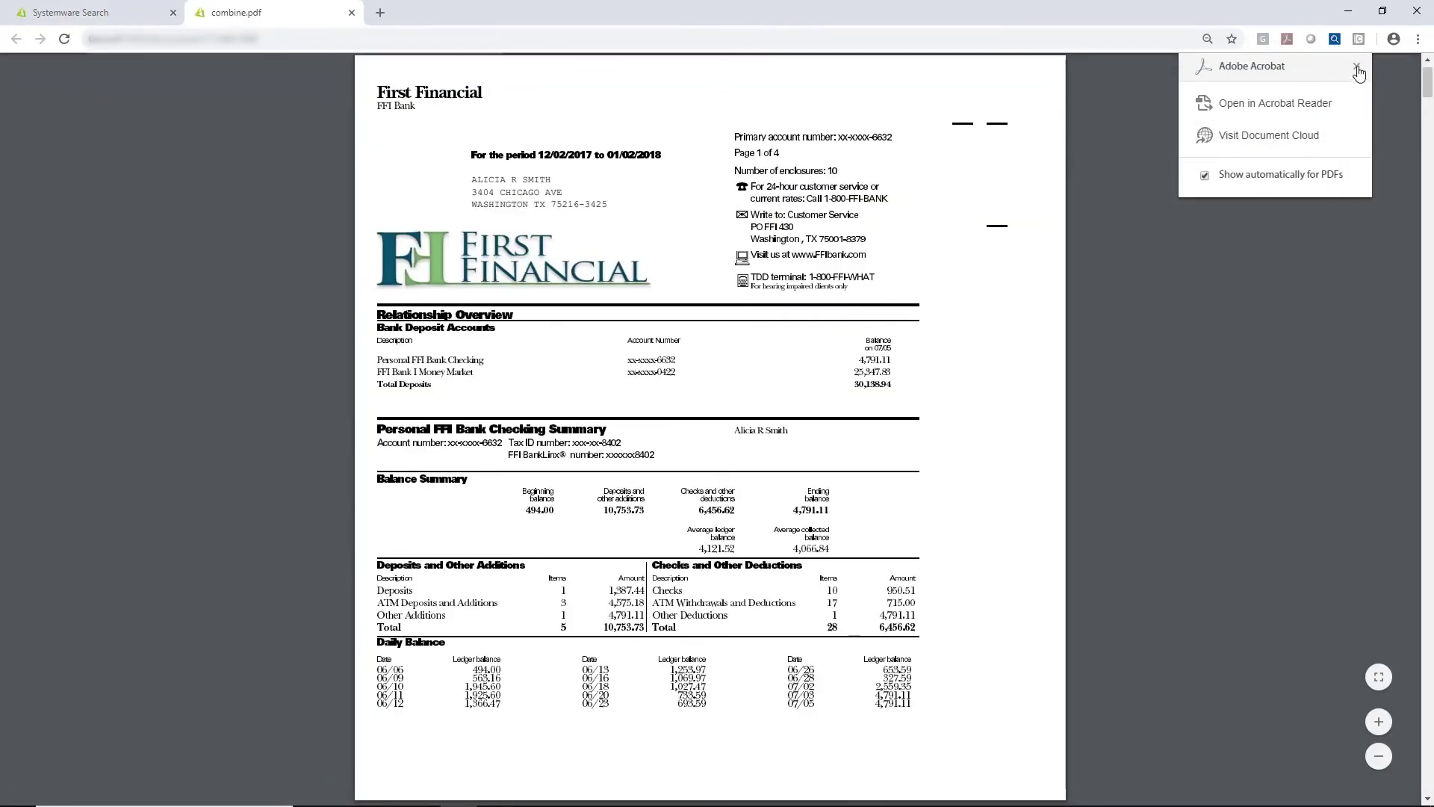
Step: Examine the masked primary account number and tax ID number in the combined statement PDF and close it
{"action": "left_click", "coordinate": [1357, 65]}
{"action": "left_click", "coordinate": [1379, 677]}
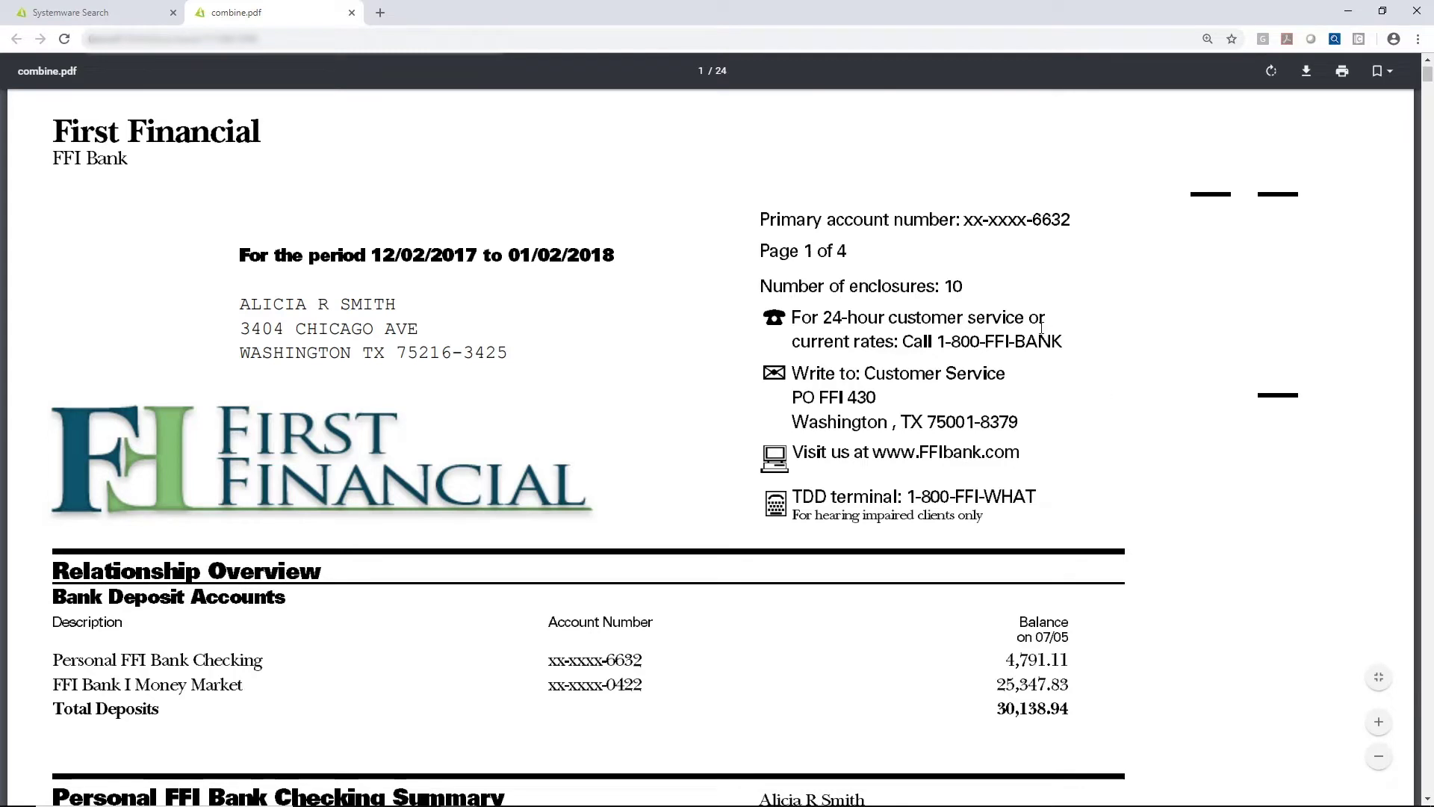
{"action": "left_click_drag", "start_coordinate": [965, 220], "coordinate": [1061, 224]}
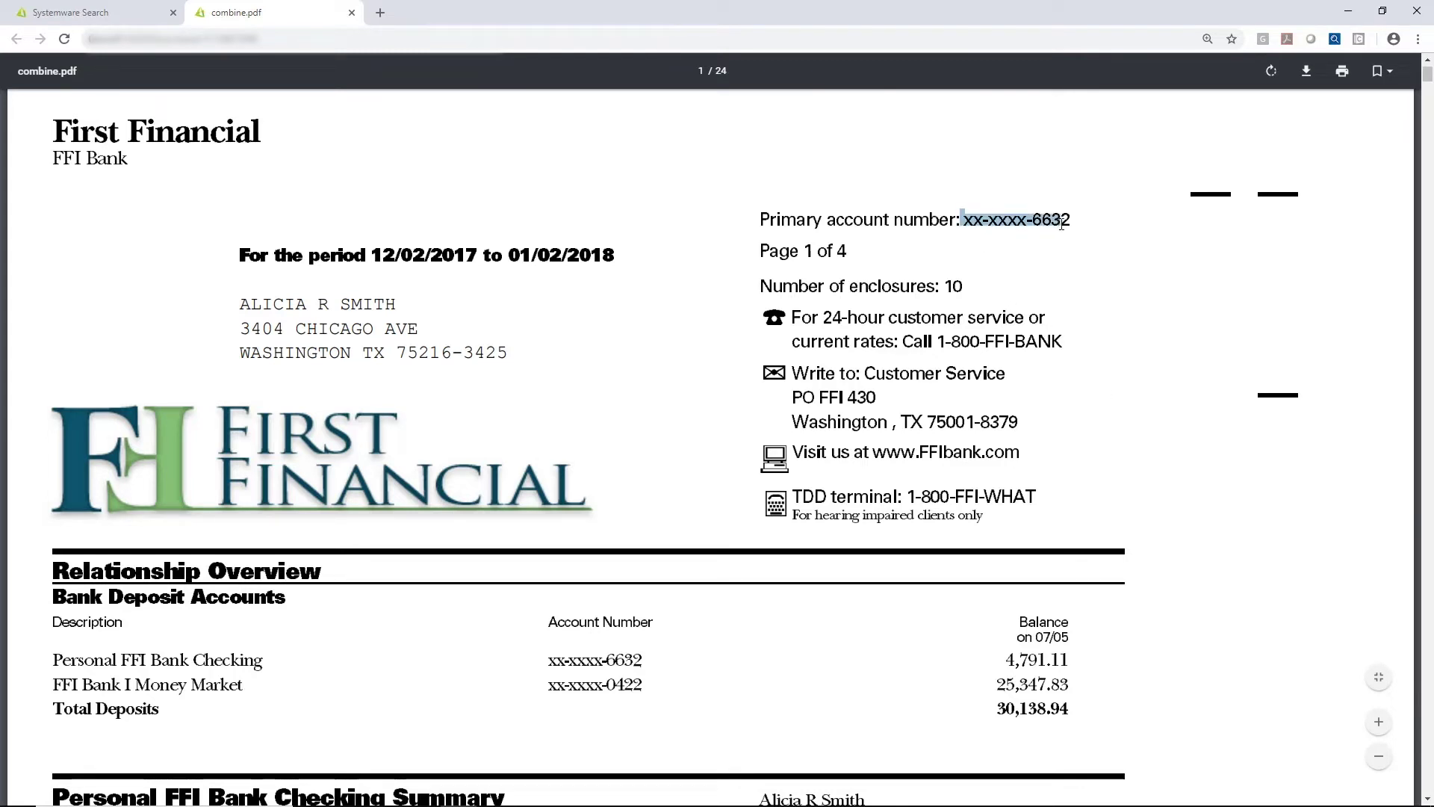
{"action": "scroll", "coordinate": [623, 493], "scroll_direction": "down", "scroll_amount": 2}
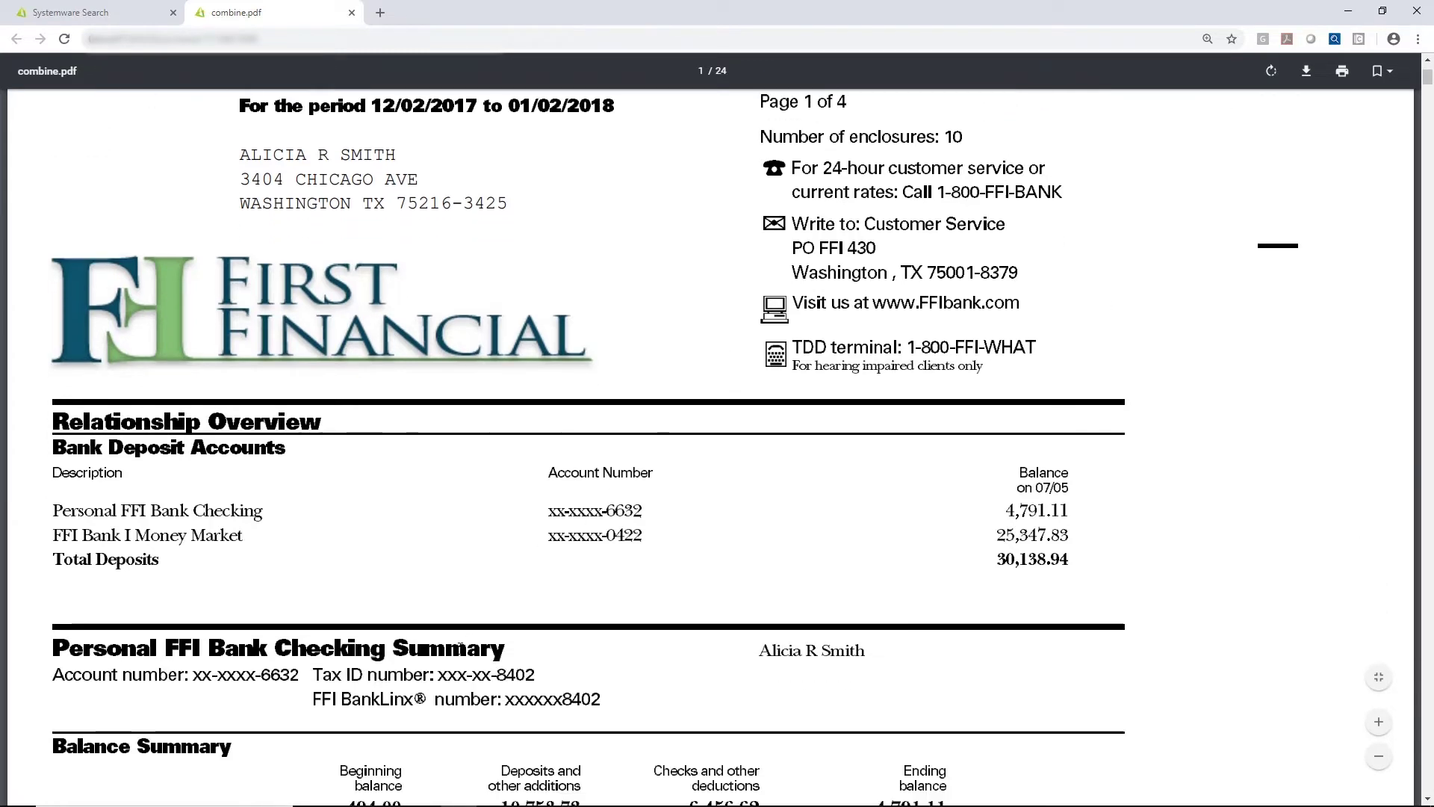
{"action": "left_click_drag", "start_coordinate": [436, 674], "coordinate": [535, 683]}
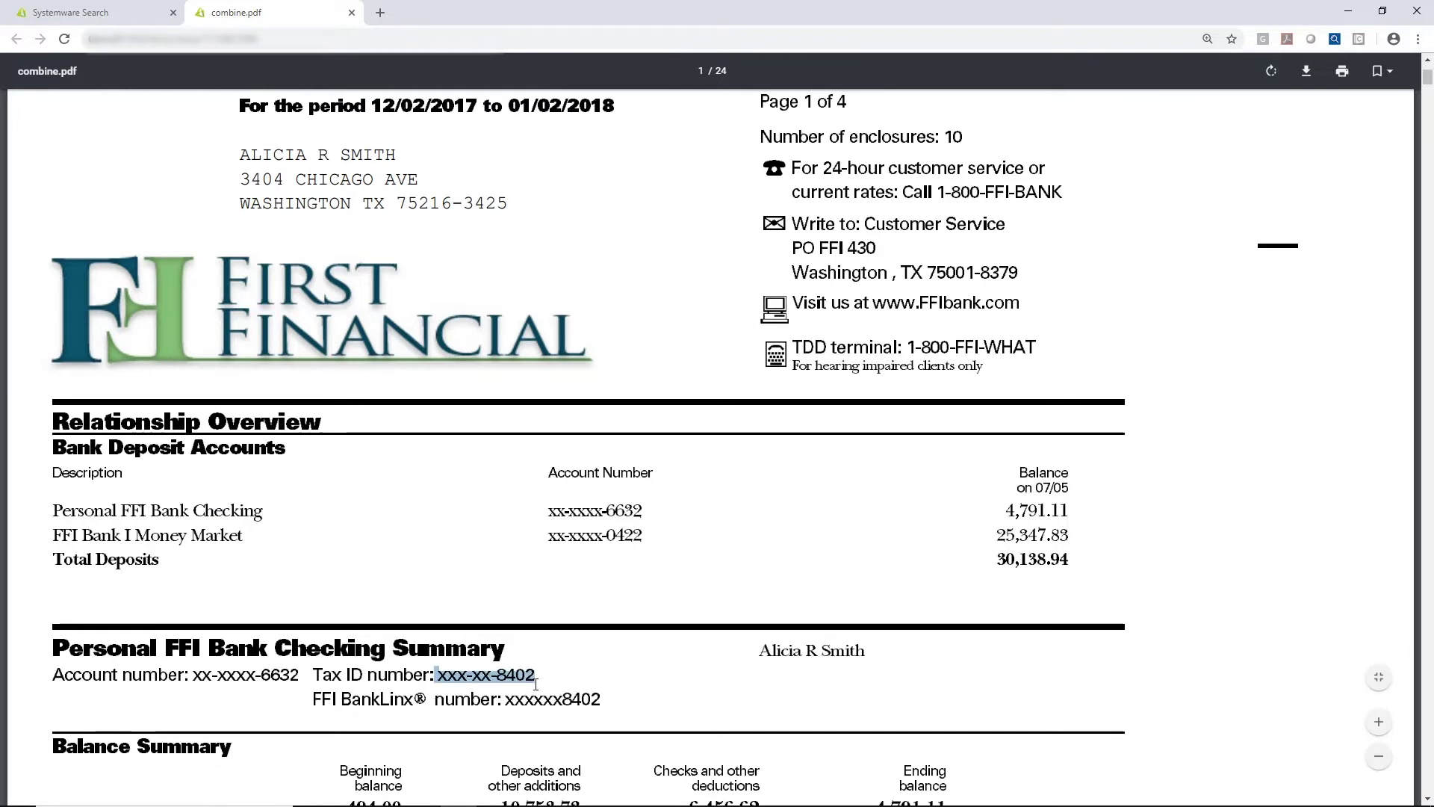
{"action": "scroll", "coordinate": [716, 514], "scroll_direction": "up", "scroll_amount": 3}
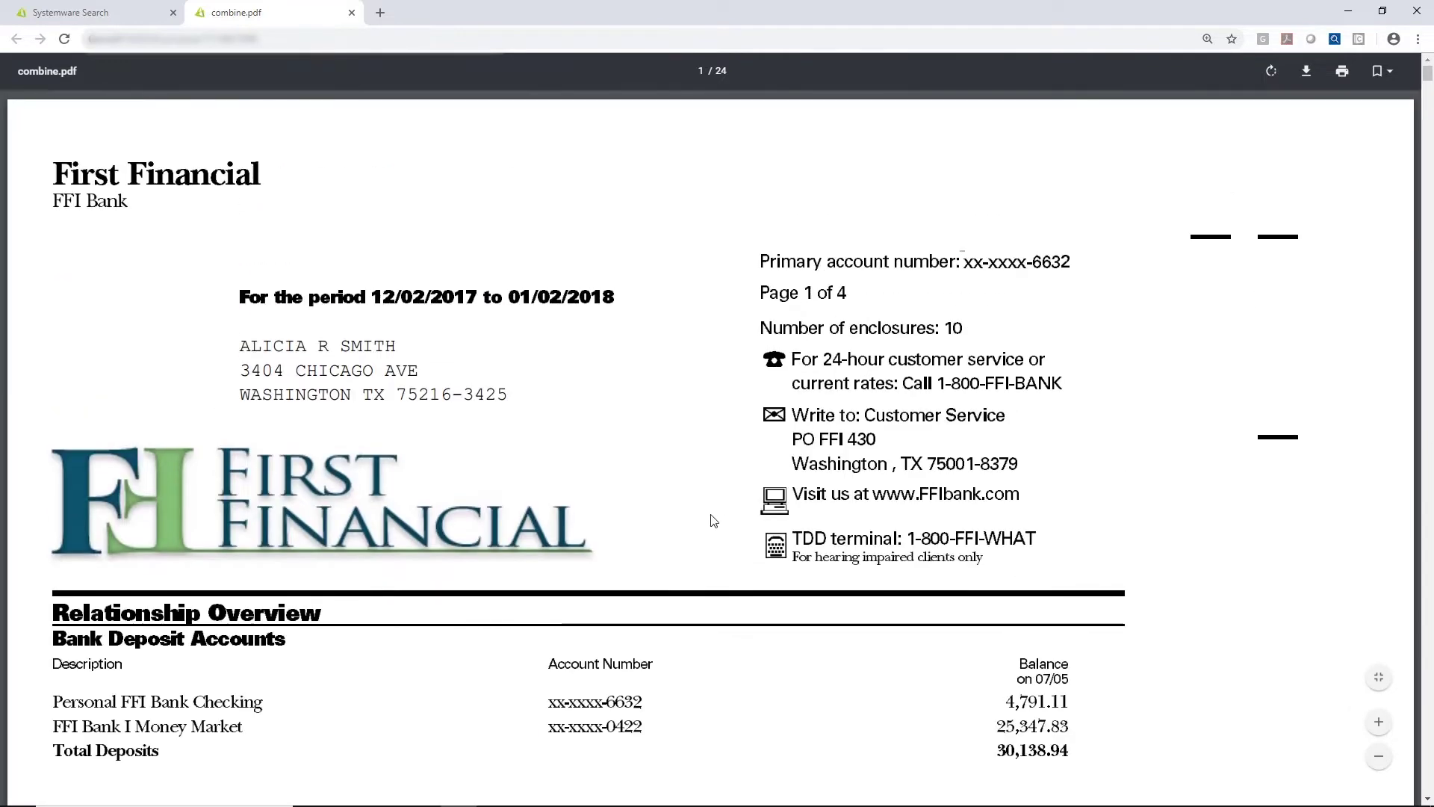
{"action": "left_click", "coordinate": [353, 14]}
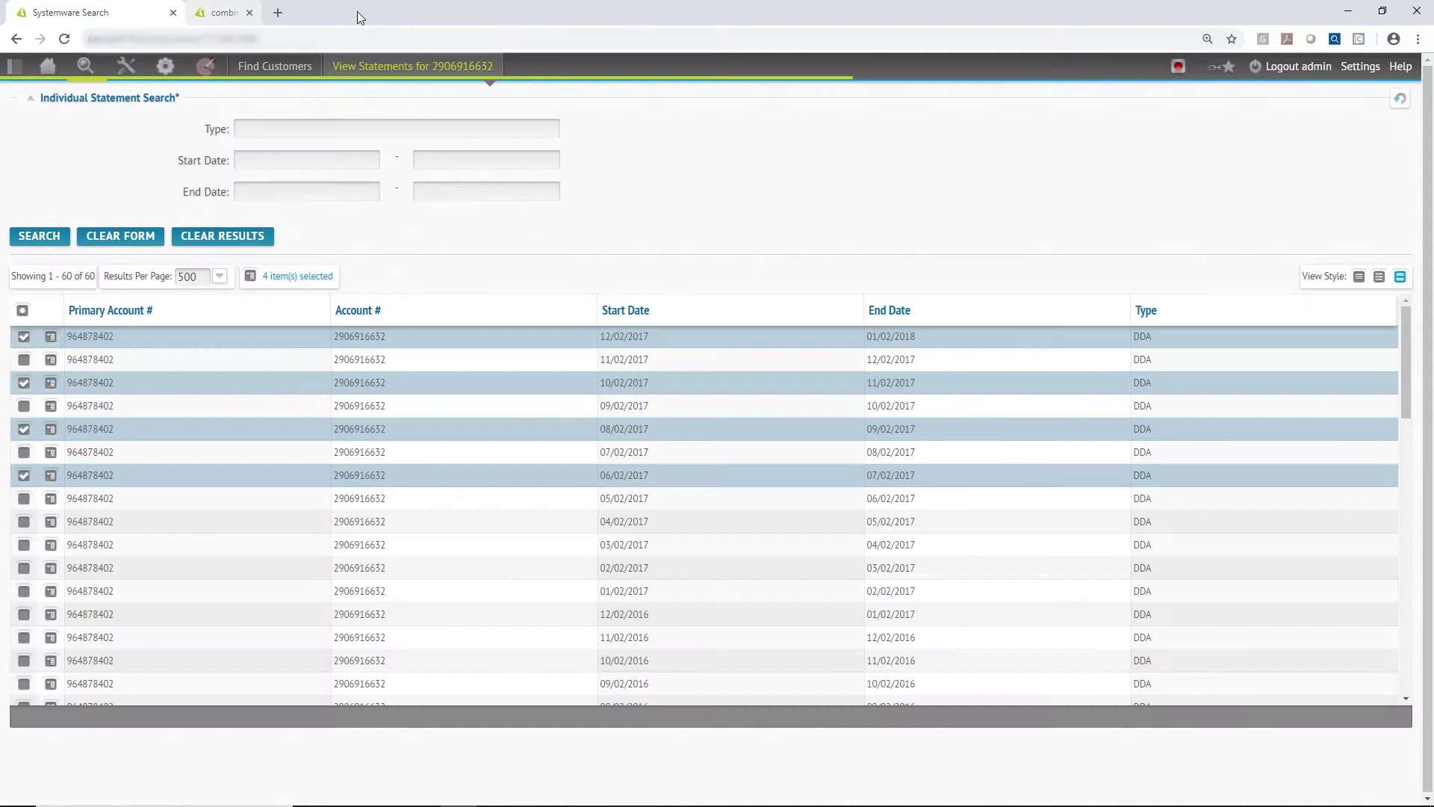
Step: Open the four selected statements without a mask, examine the combined PDF, and return to the Find Customers results
{"action": "left_click", "coordinate": [288, 277]}
{"action": "left_click", "coordinate": [337, 302]}
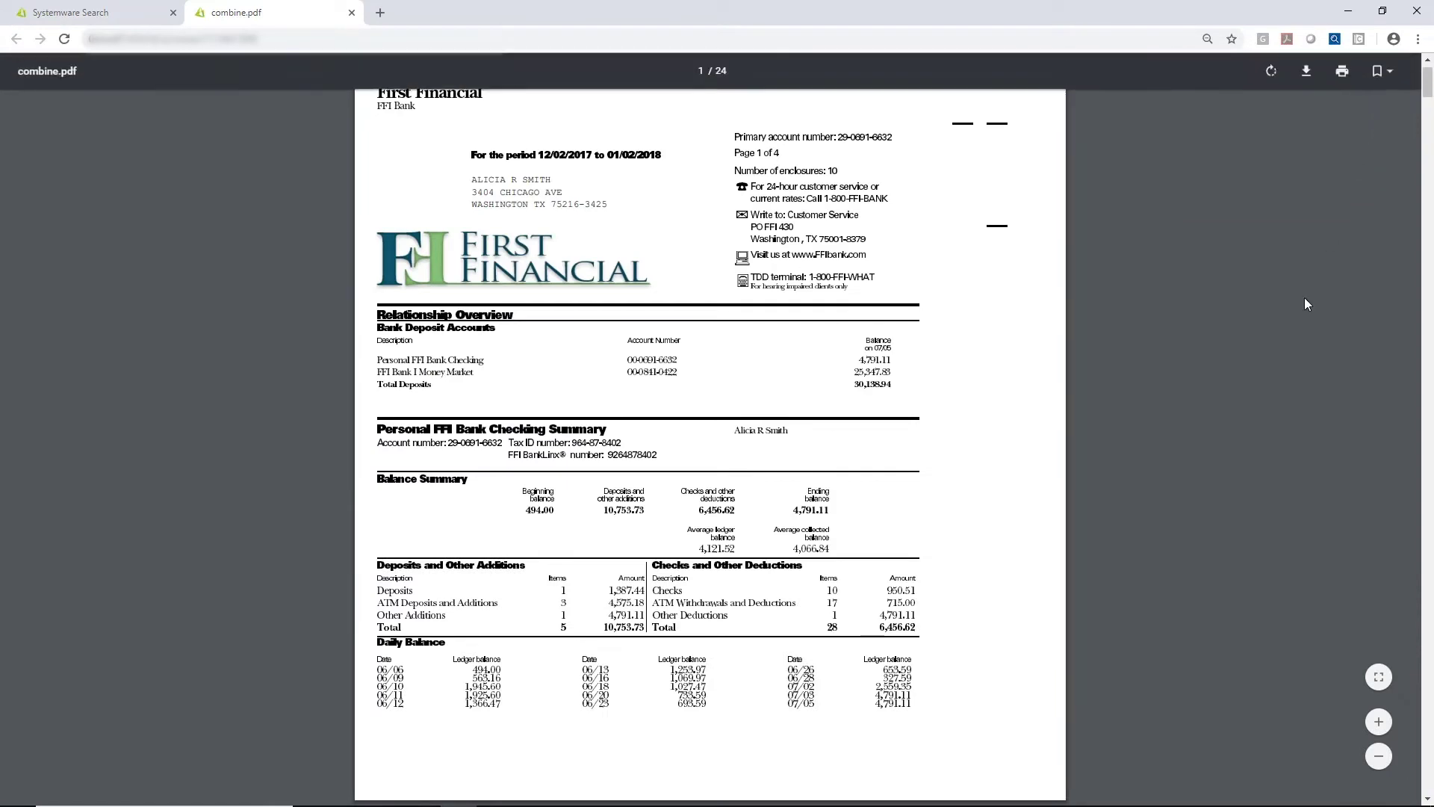
{"action": "left_click", "coordinate": [1379, 678]}
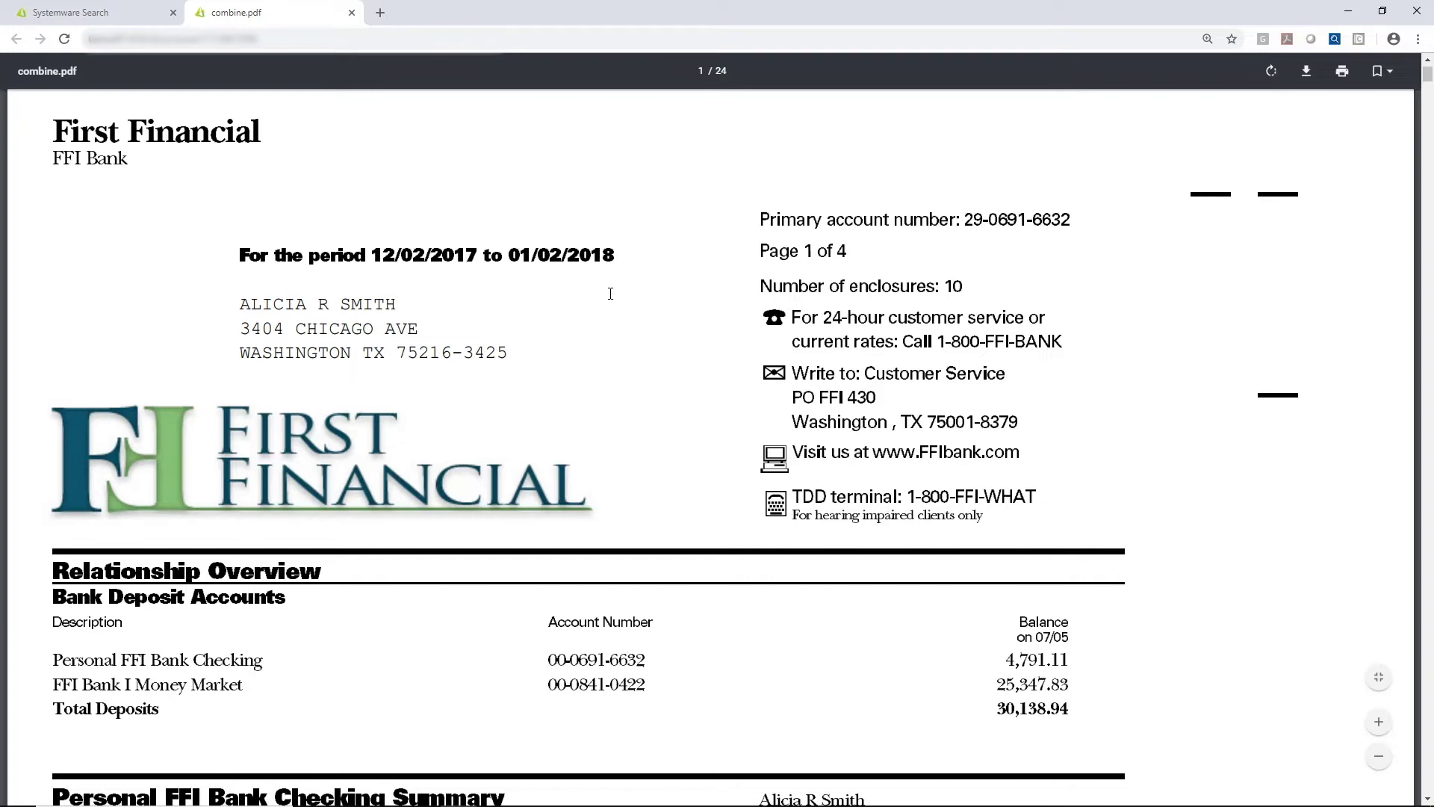
{"action": "left_click", "coordinate": [351, 12]}
{"action": "left_click", "coordinate": [277, 65]}
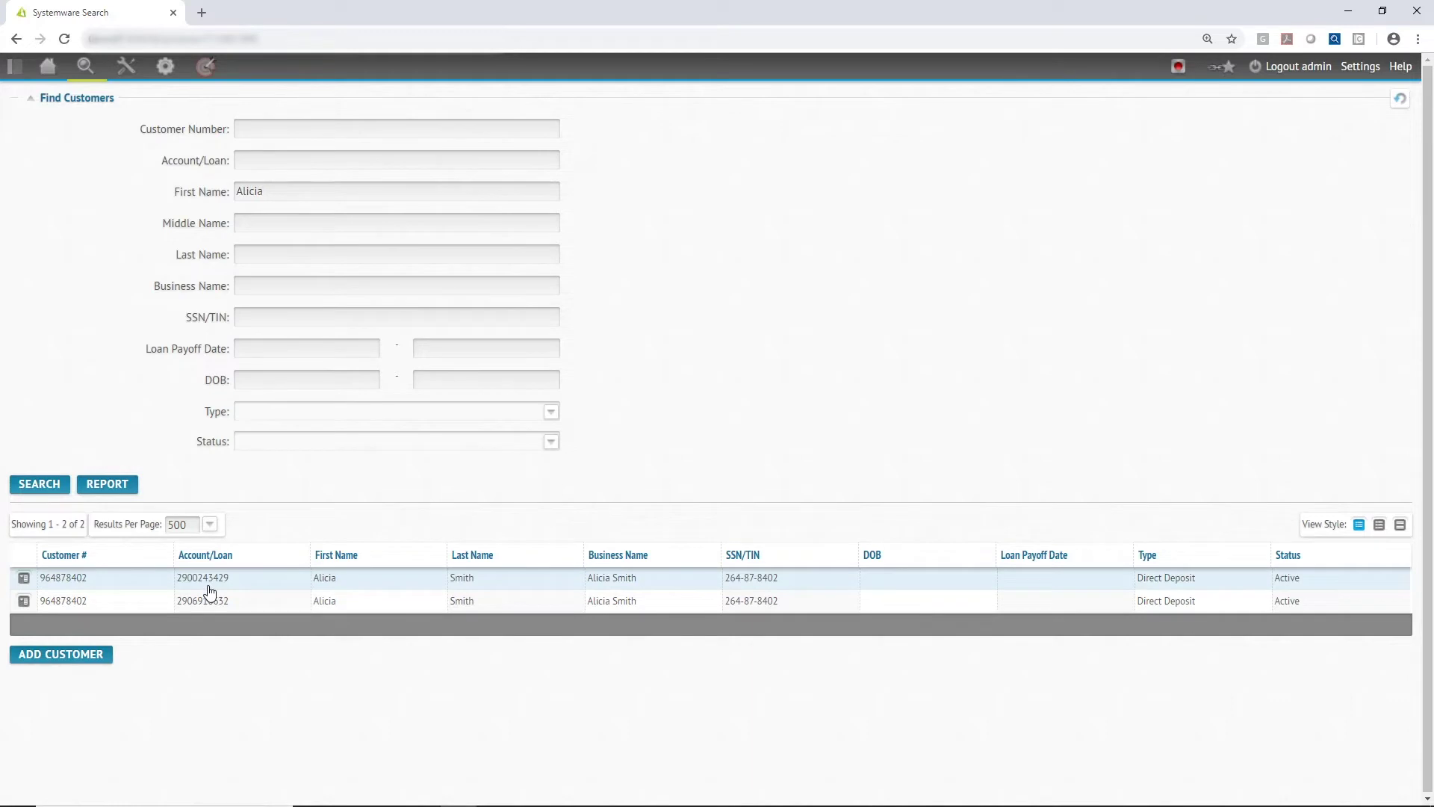
Step: Log out of admin, log in as package2 with the account password, and run the search by the customer's first name
{"action": "left_click", "coordinate": [1297, 69]}
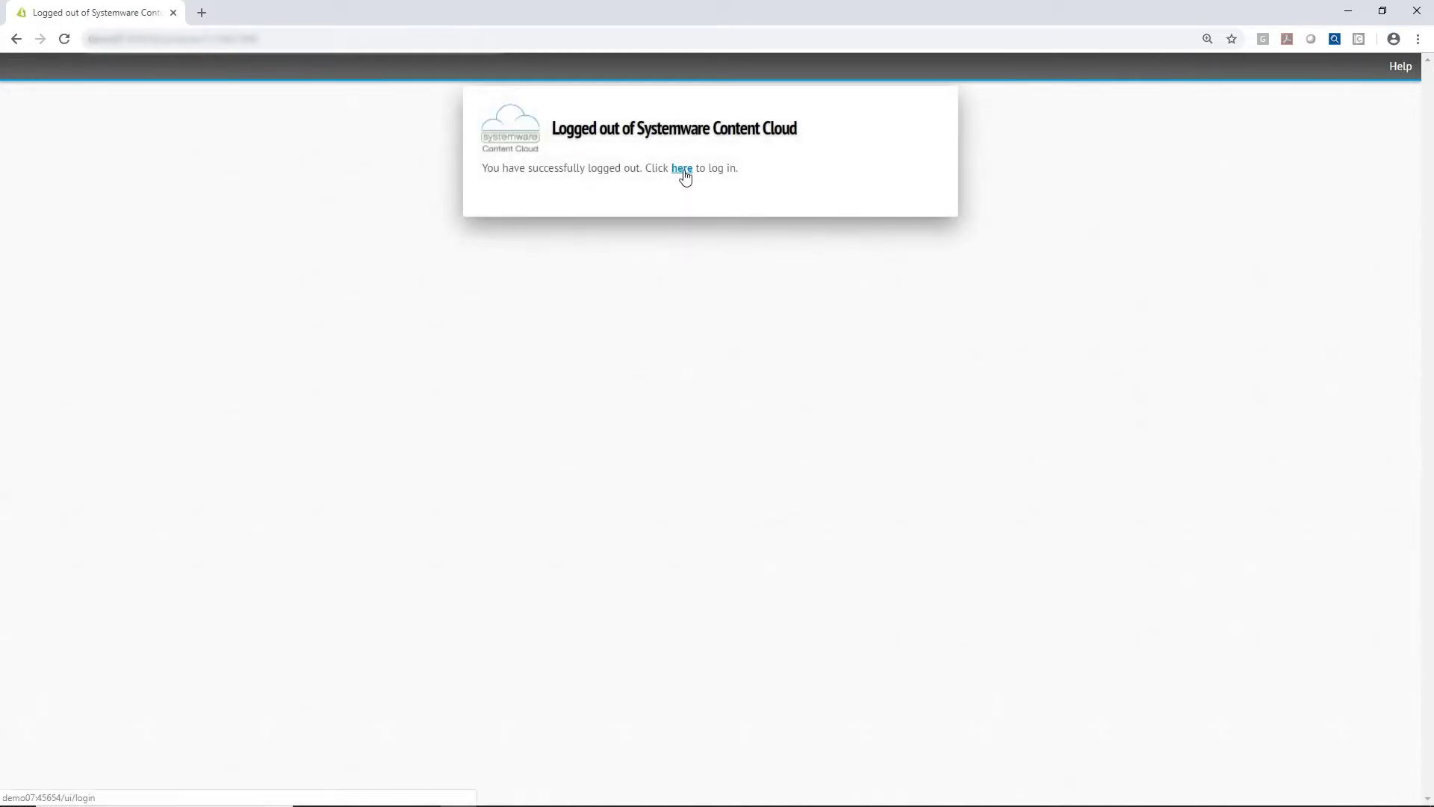
{"action": "left_click", "coordinate": [683, 170]}
{"action": "left_click", "coordinate": [687, 179]}
{"action": "type", "text": "package2"}
{"action": "left_click", "coordinate": [662, 211]}
{"action": "type", "text": "p"}
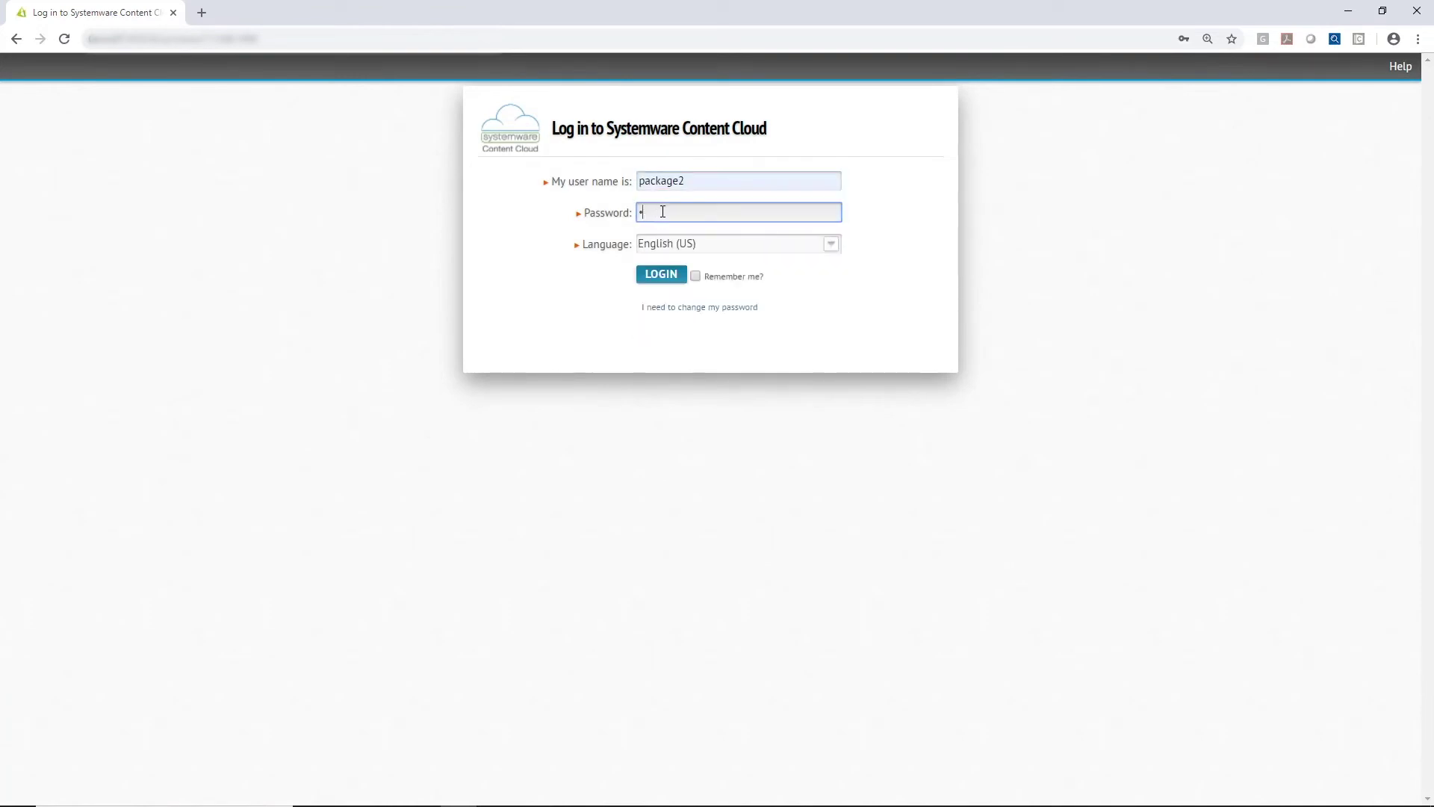
{"action": "key", "text": "Return"}
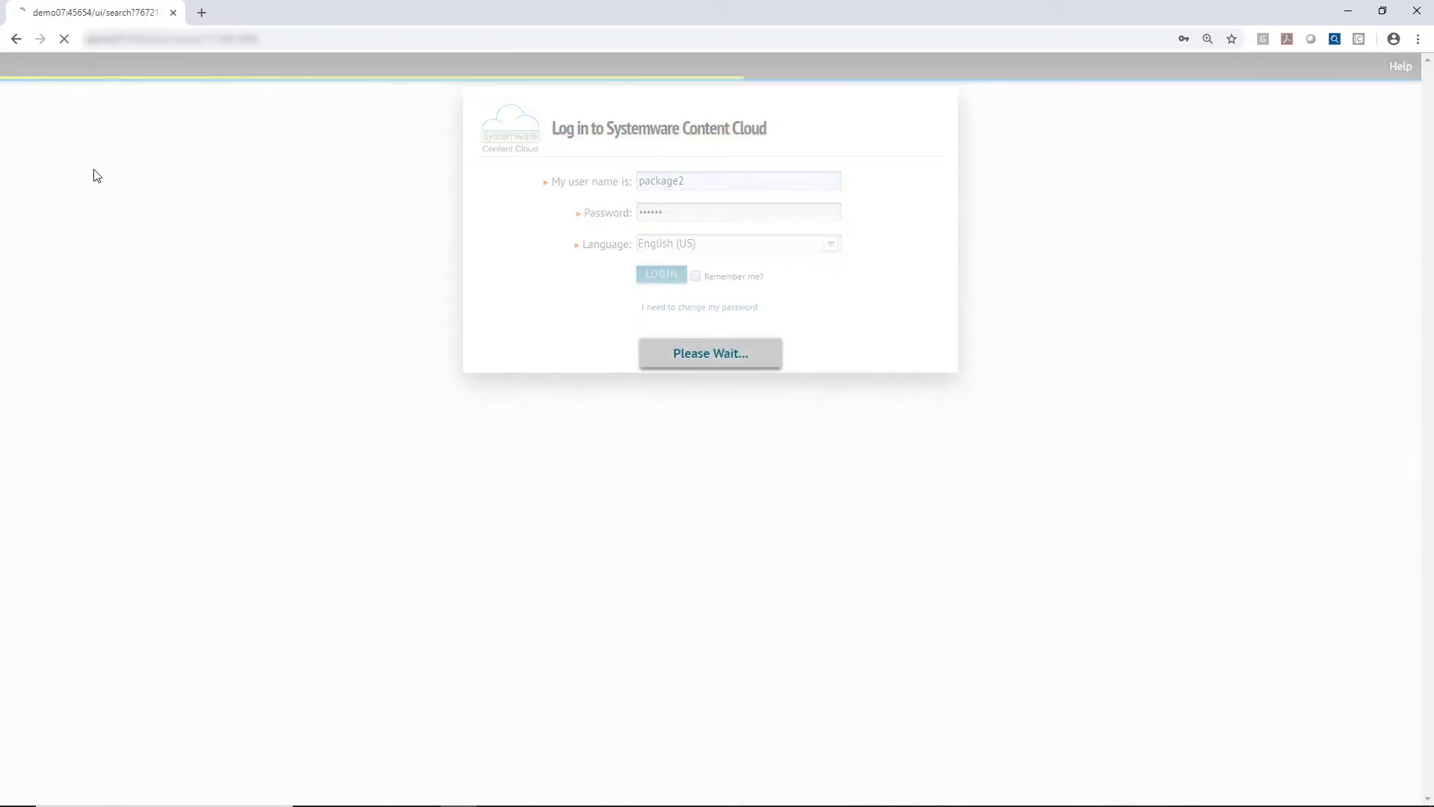
{"action": "left_click", "coordinate": [46, 486]}
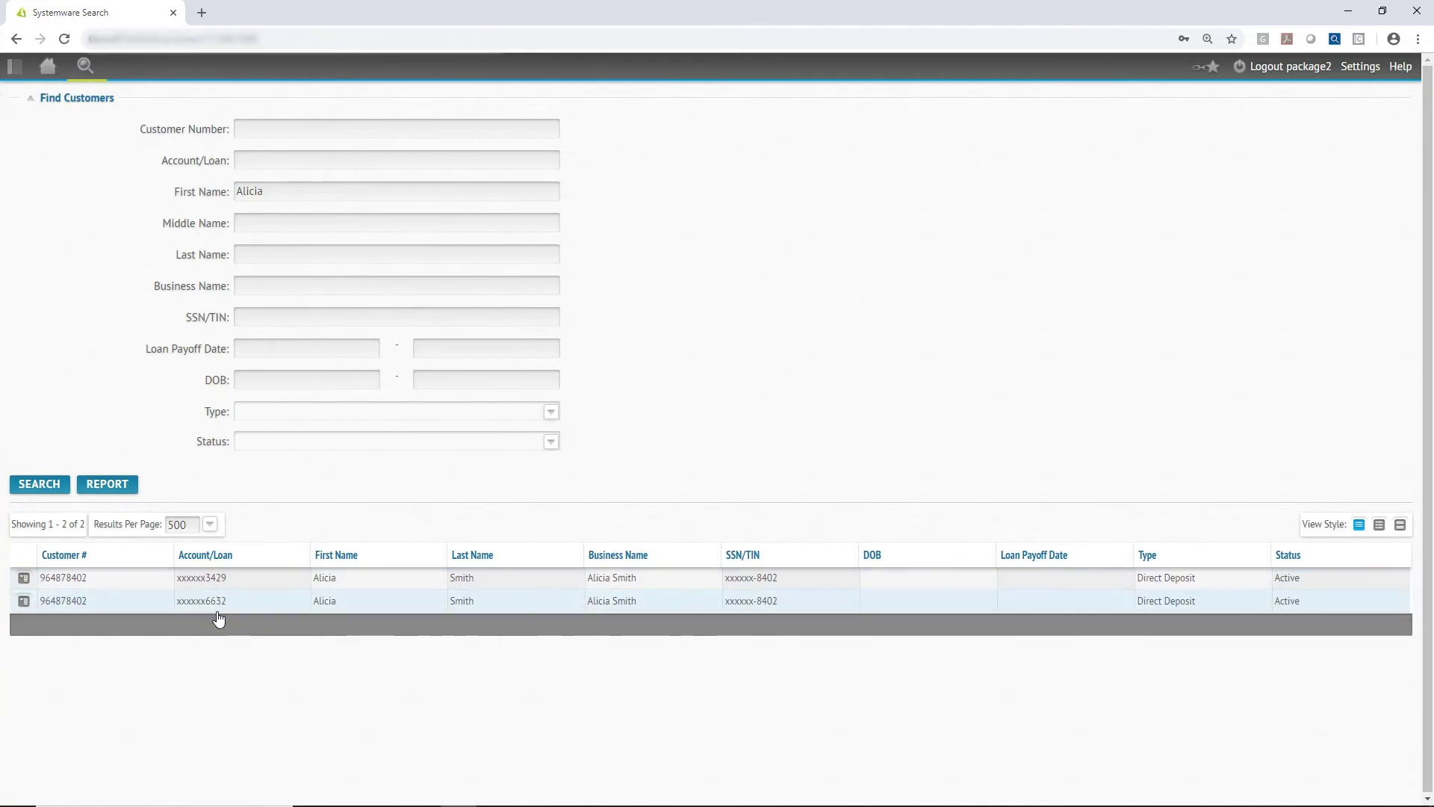
Step: Log out of package2 and log in as package3 with the account password
{"action": "left_click", "coordinate": [1290, 67]}
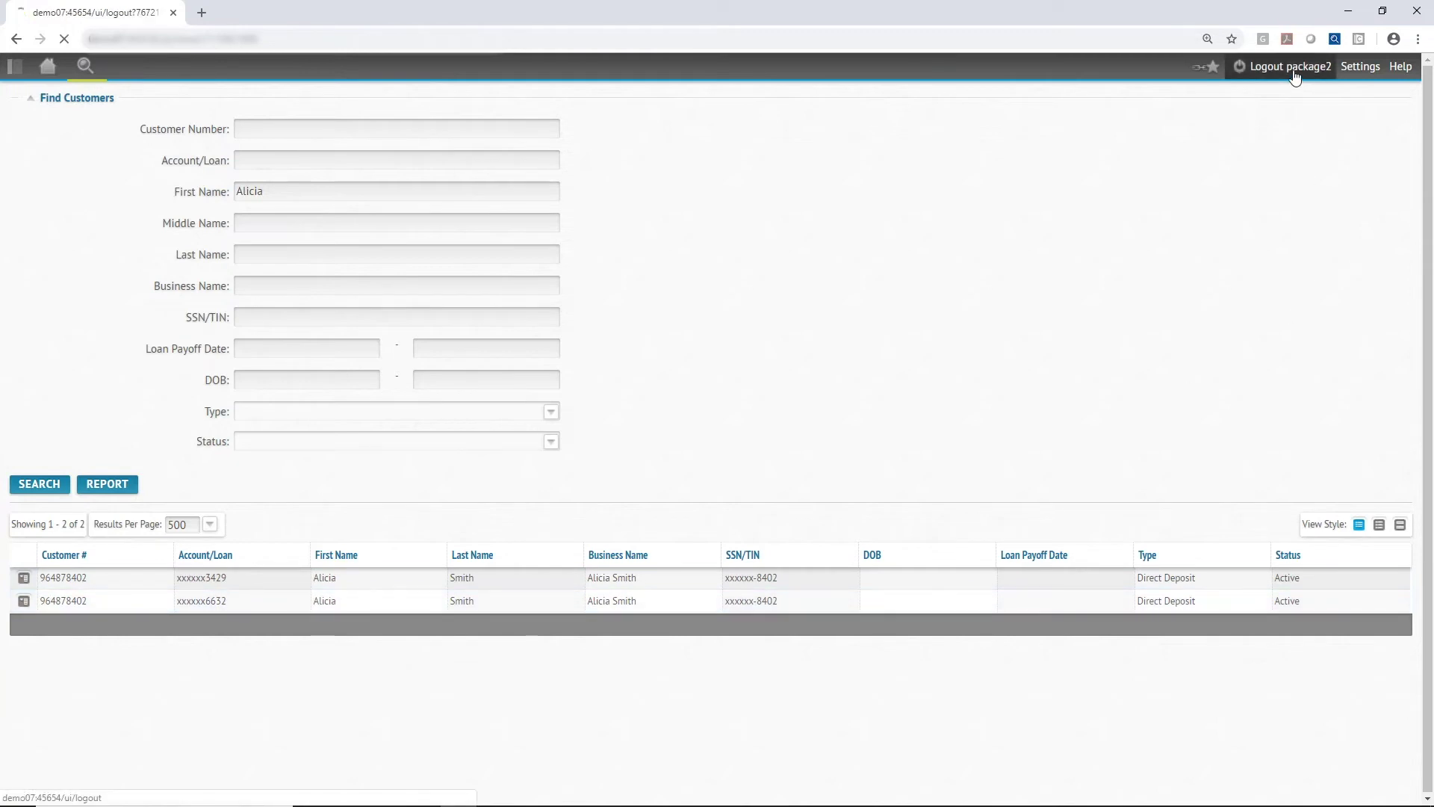
{"action": "left_click", "coordinate": [677, 172]}
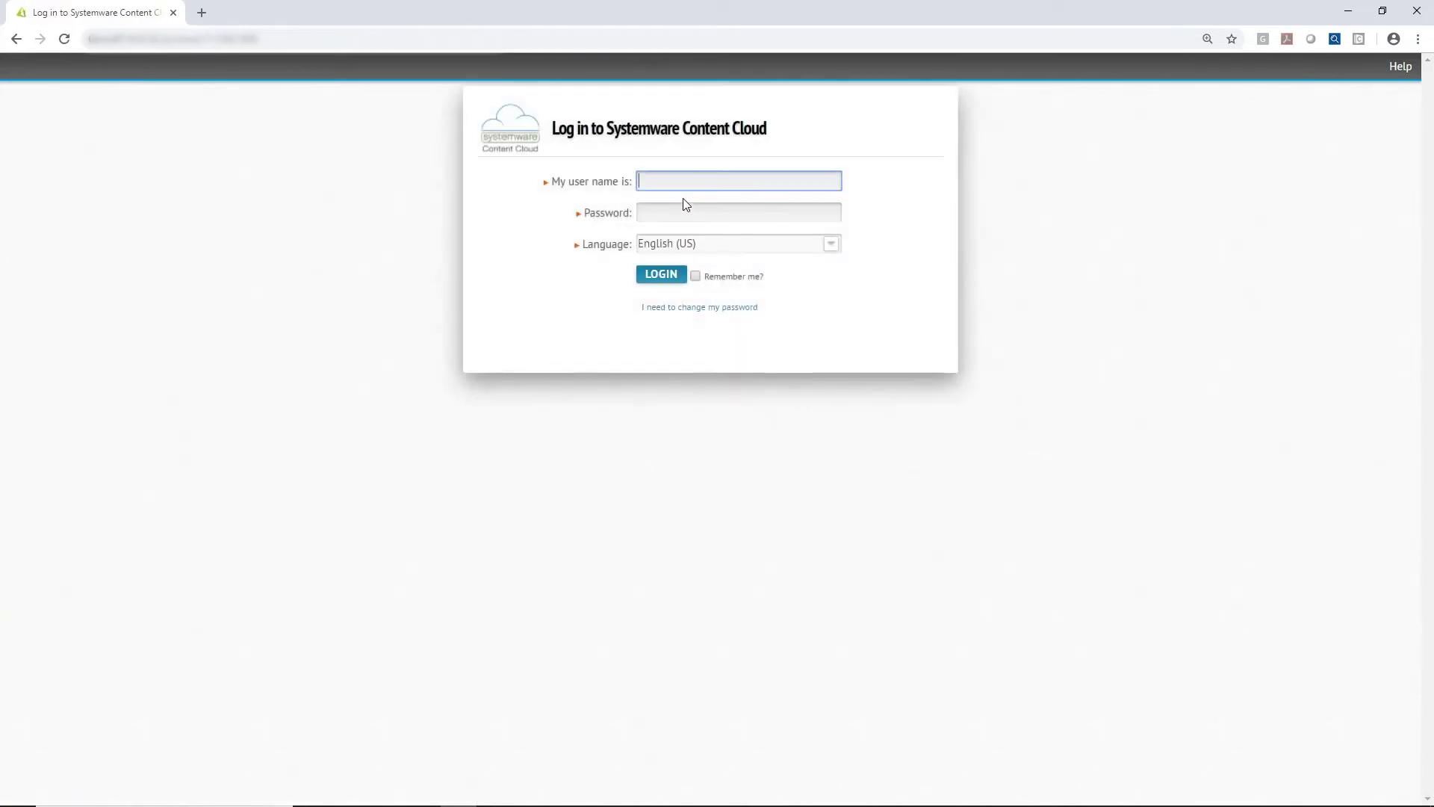
{"action": "left_click", "coordinate": [678, 180]}
{"action": "type", "text": "package3"}
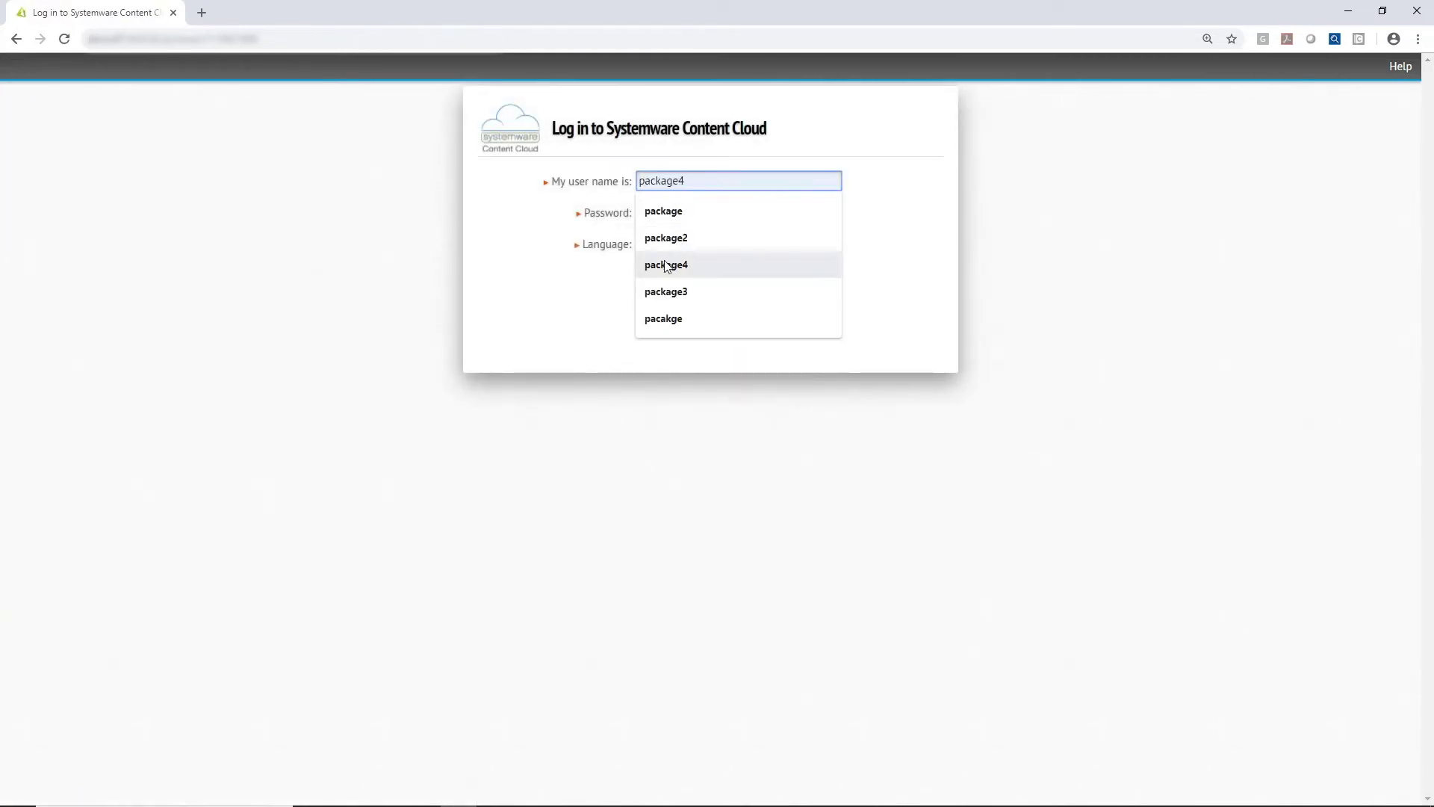
{"action": "left_click", "coordinate": [664, 291]}
{"action": "left_click", "coordinate": [681, 217]}
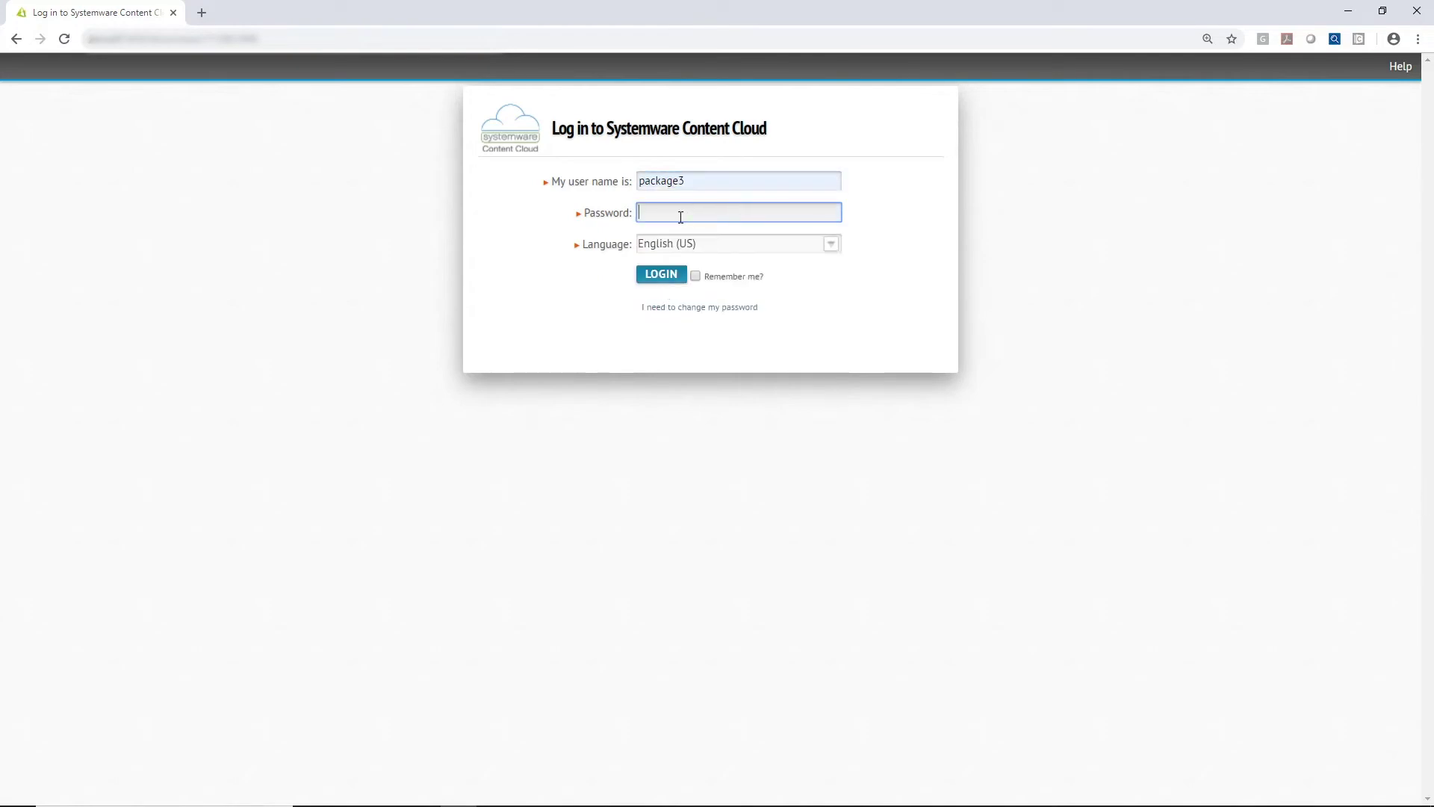
{"action": "type", "text": "••••••"}
{"action": "left_click", "coordinate": [668, 274]}
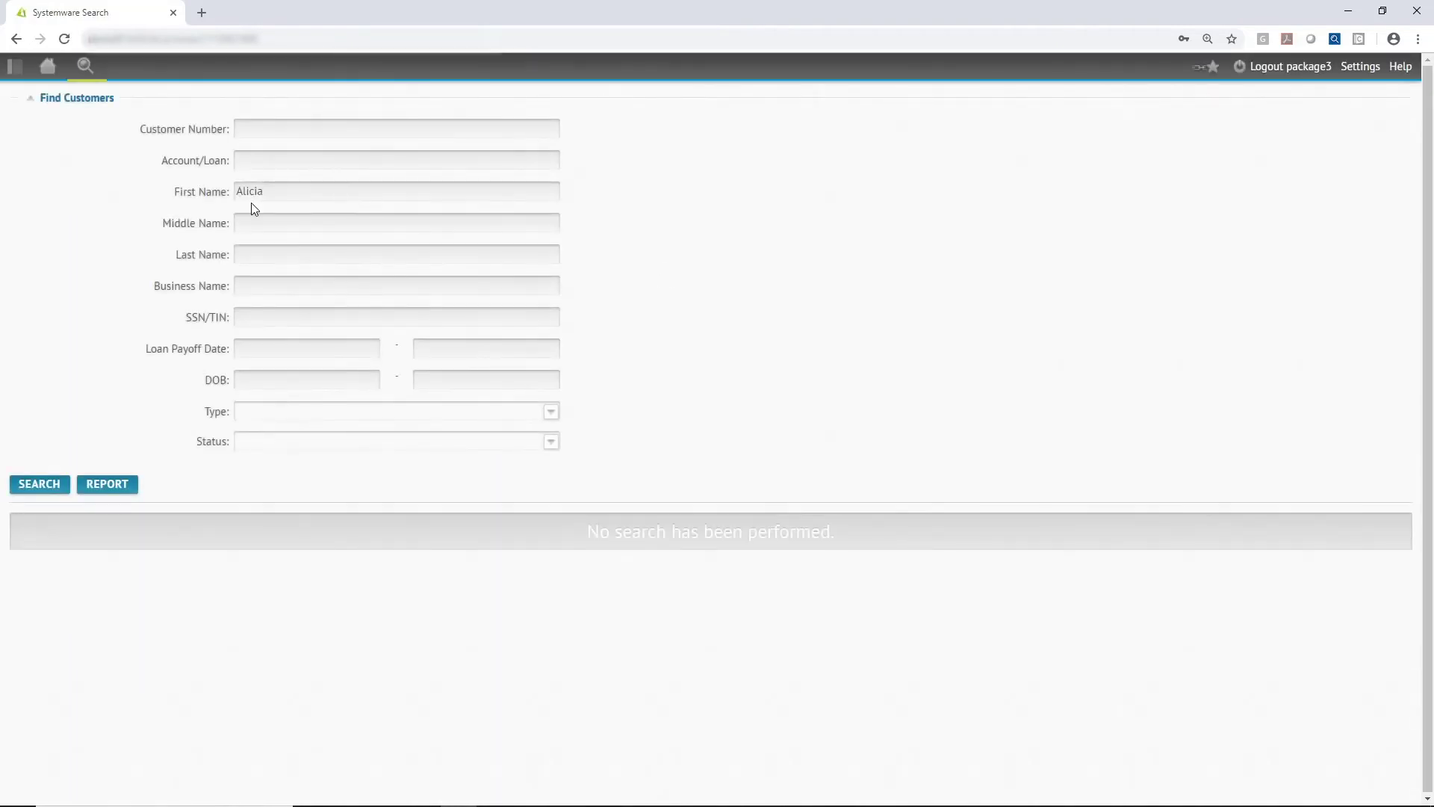
Step: Search by the customer's first name and reveal individual masked Account/Loan and SSN/TIN values in the results
{"action": "left_click", "coordinate": [38, 486]}
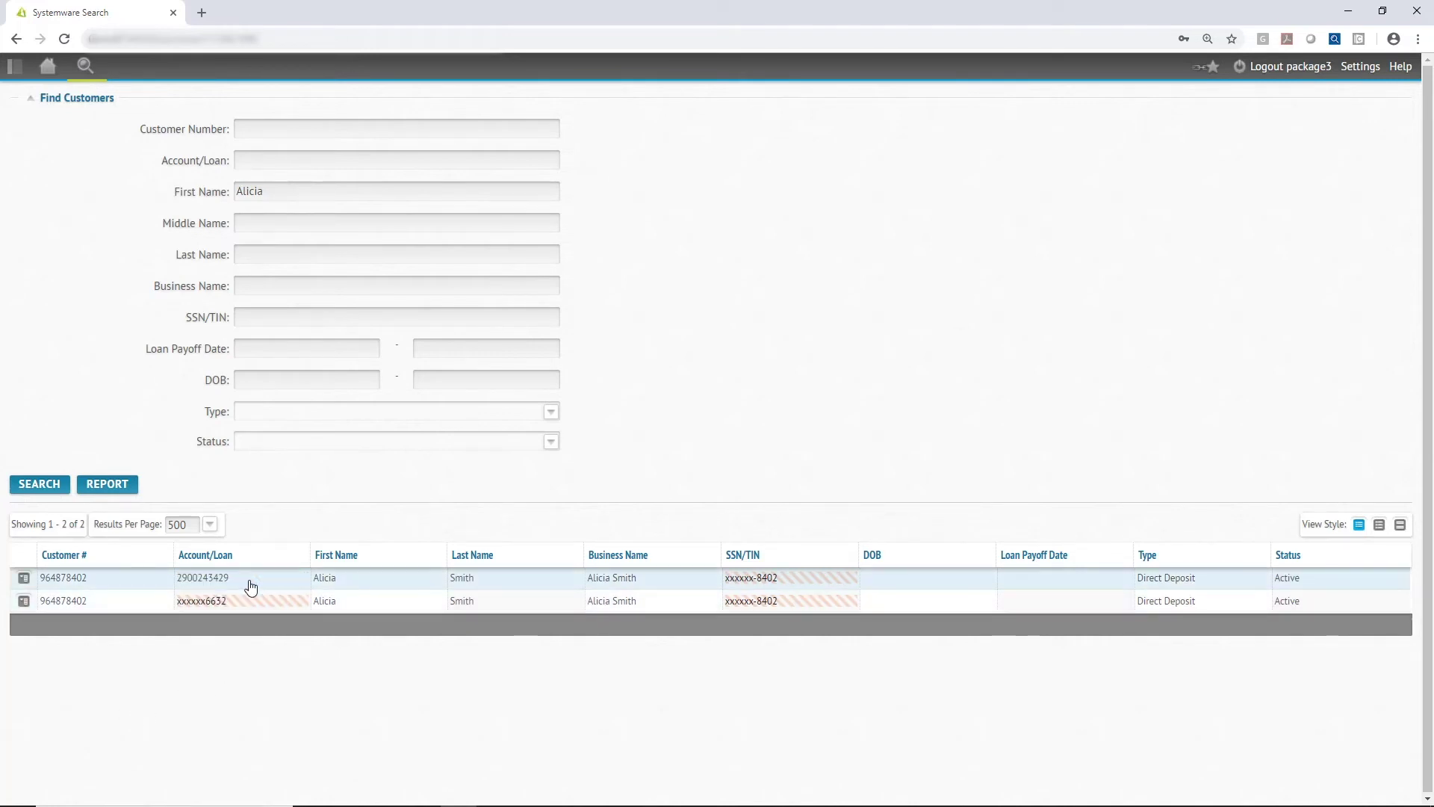
{"action": "mouse_move", "coordinate": [249, 608]}
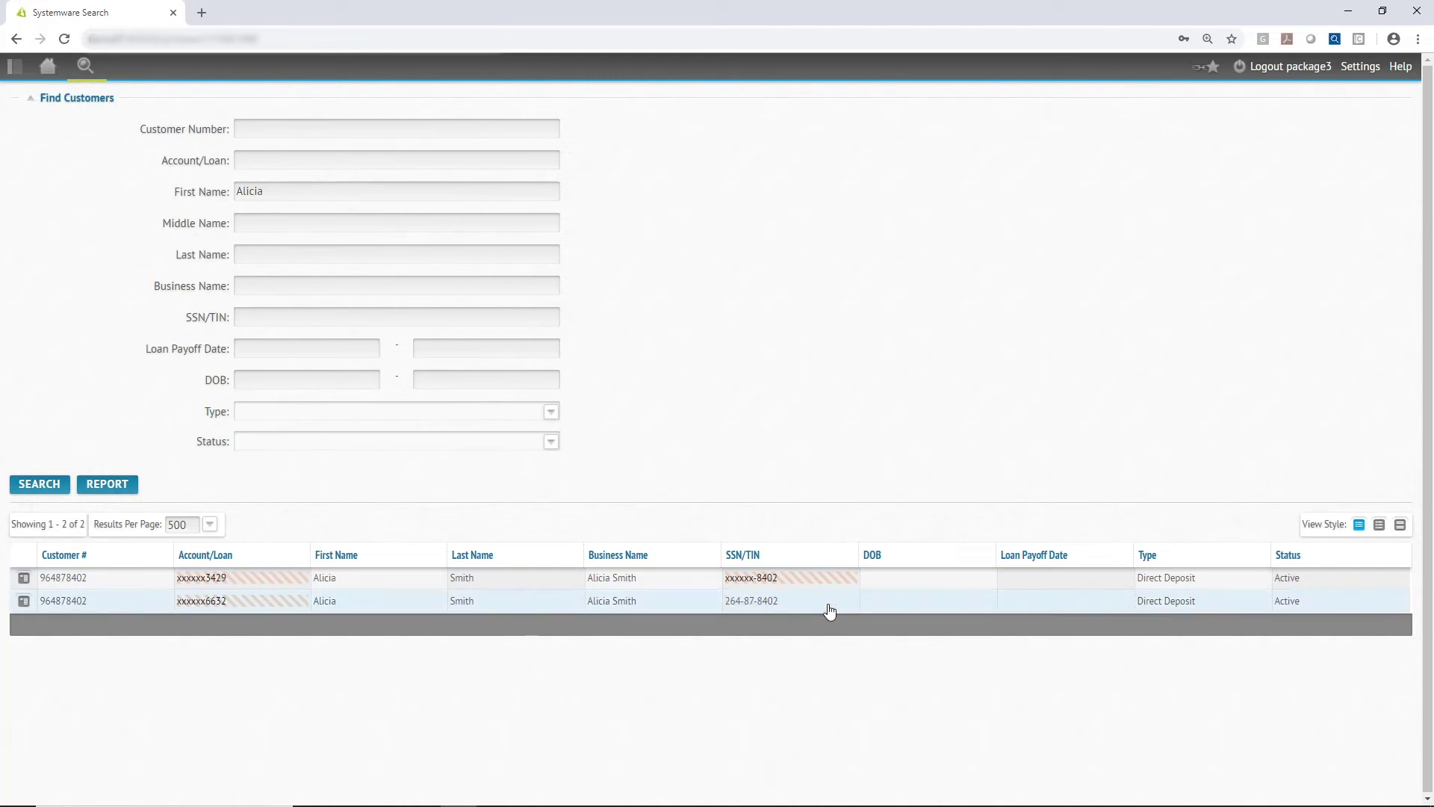
{"action": "mouse_move", "coordinate": [827, 587]}
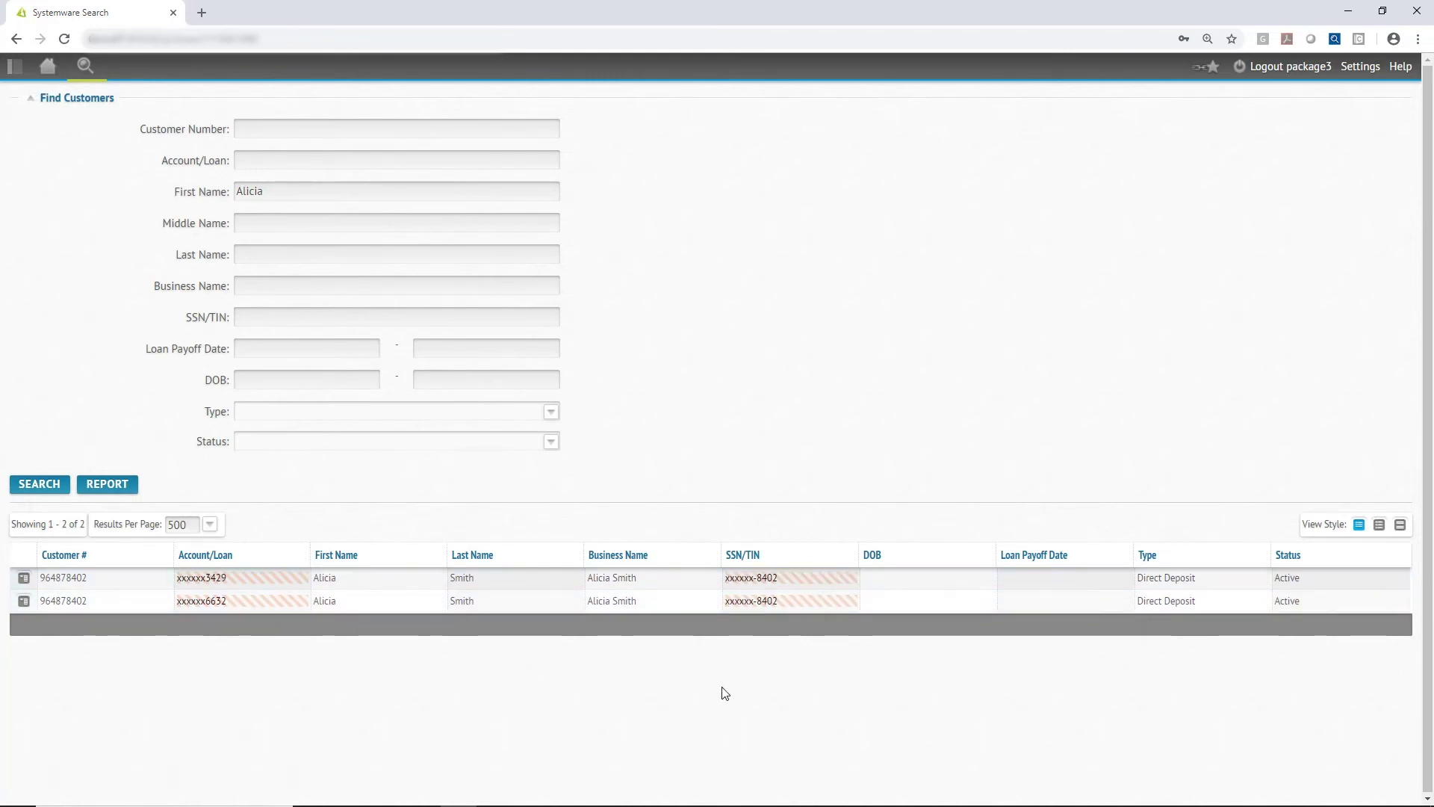
Step: Log out of package3 and log in as package4 with the account password
{"action": "left_click", "coordinate": [1306, 70]}
{"action": "left_click", "coordinate": [679, 172]}
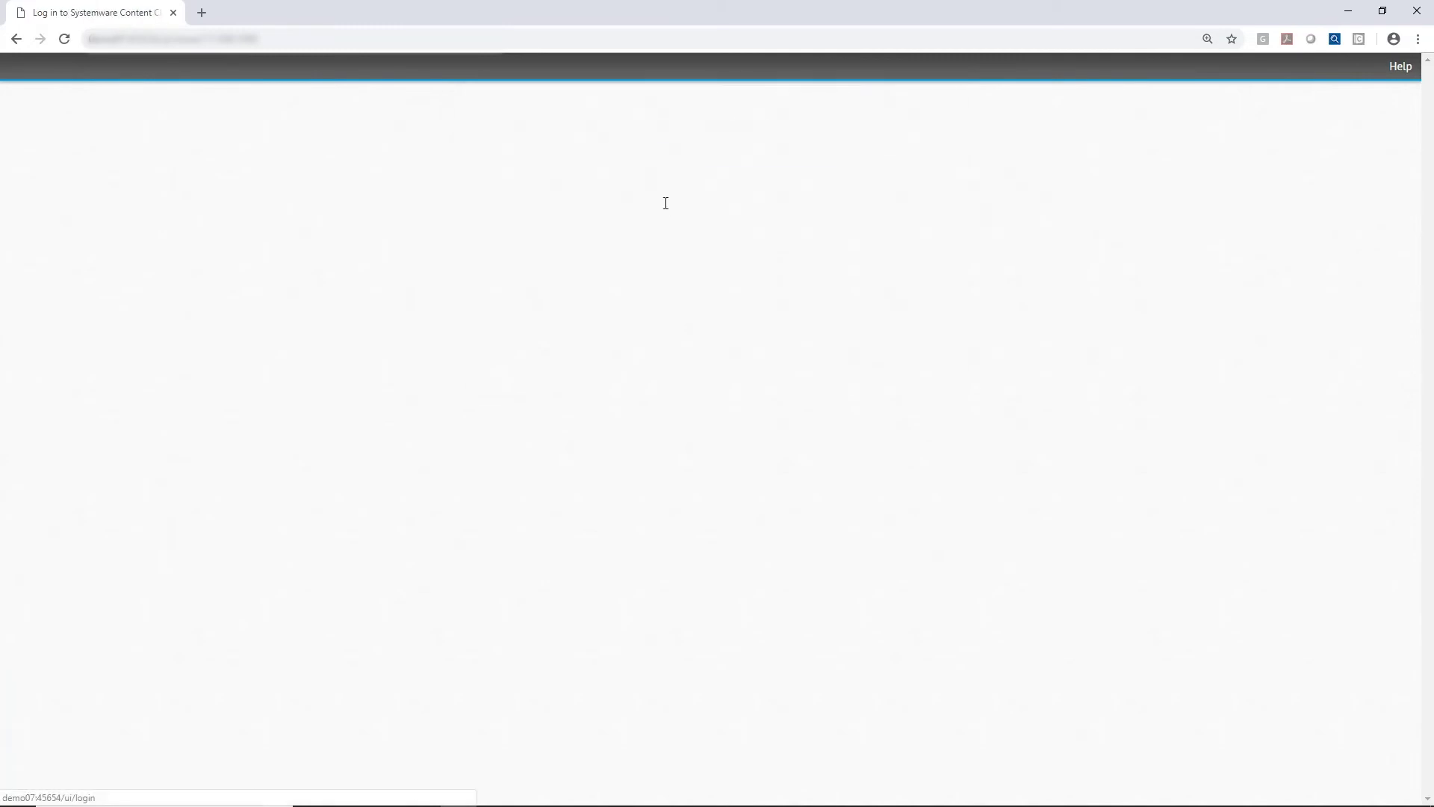
{"action": "left_click", "coordinate": [672, 181]}
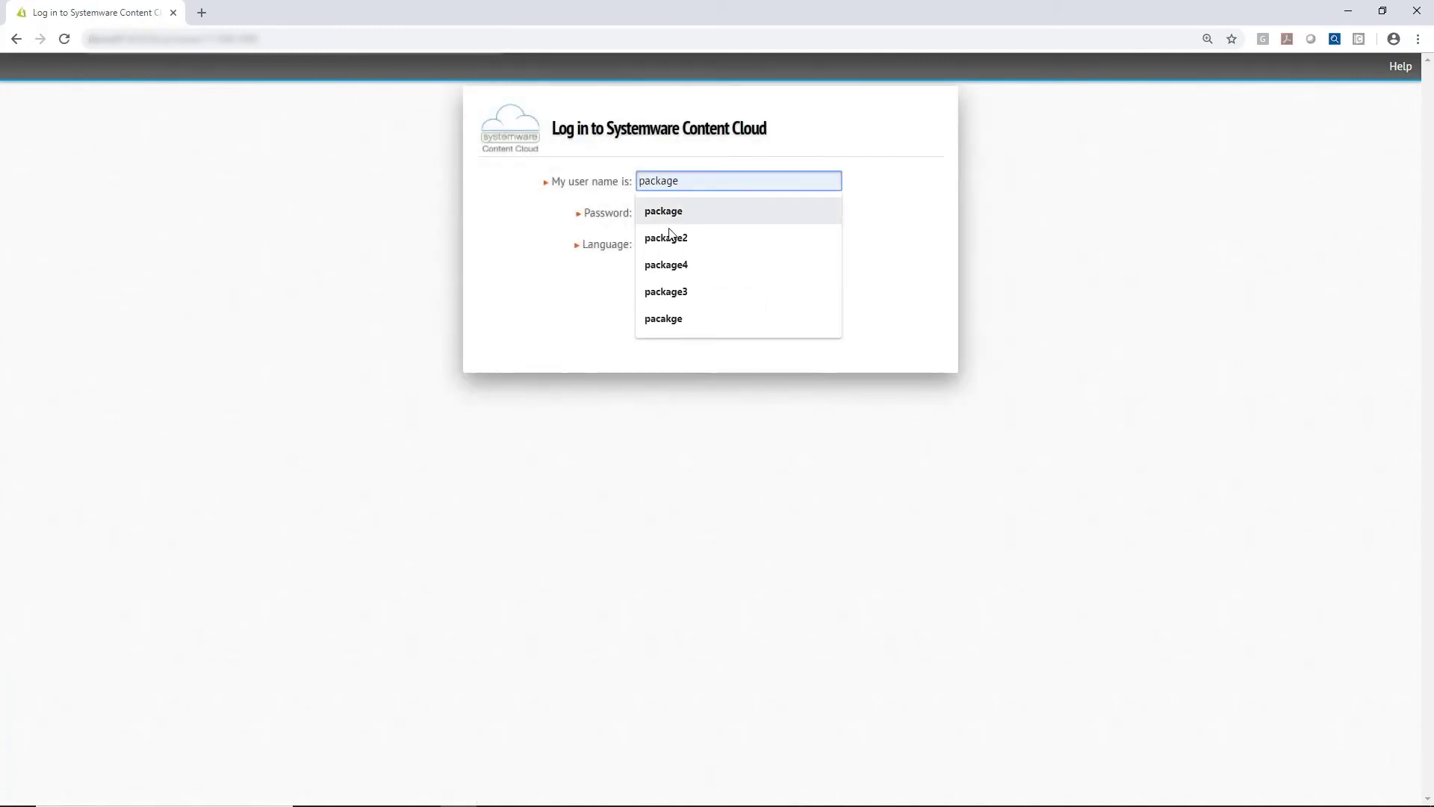
{"action": "left_click", "coordinate": [662, 266]}
{"action": "left_click", "coordinate": [674, 212]}
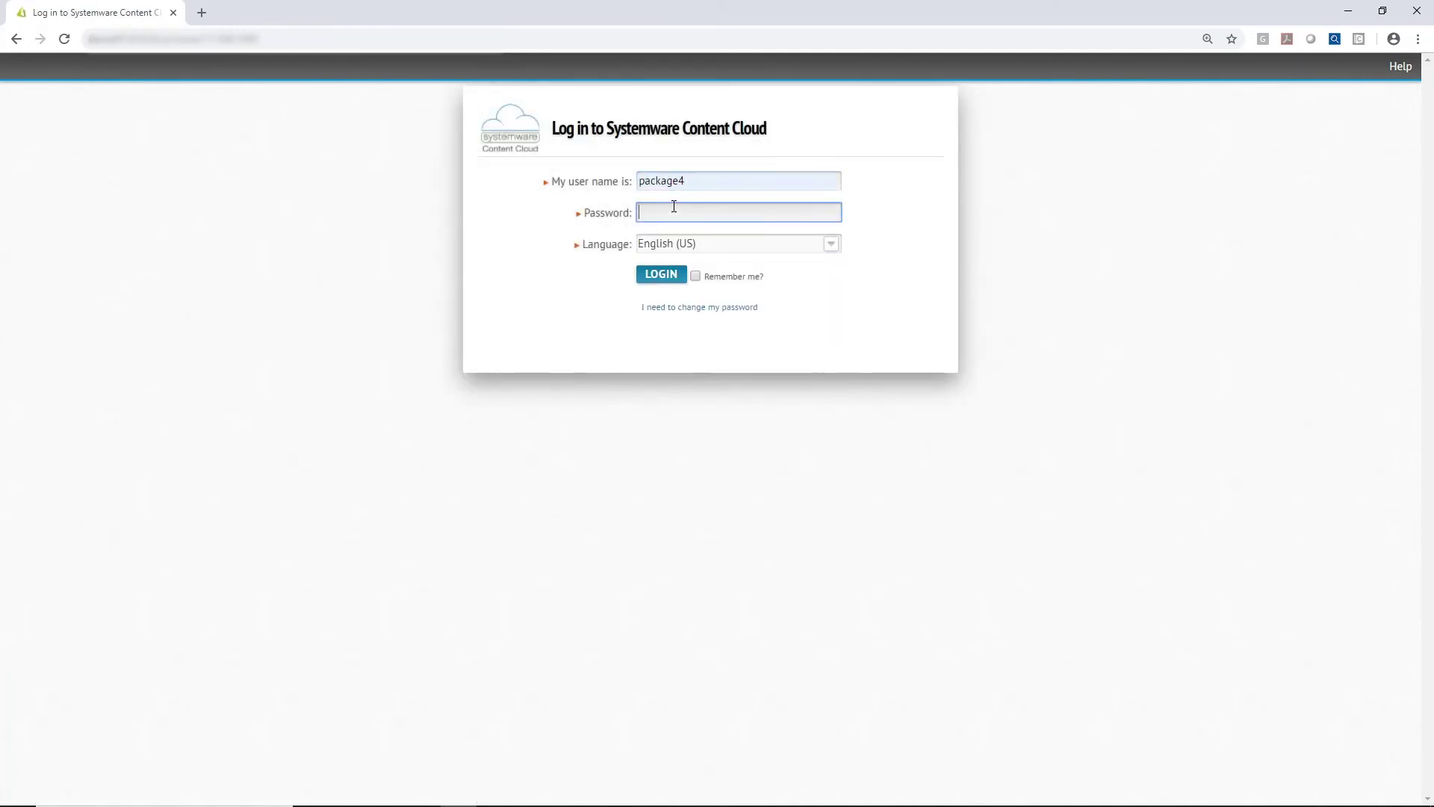
{"action": "type", "text": "******"}
{"action": "left_click", "coordinate": [642, 275]}
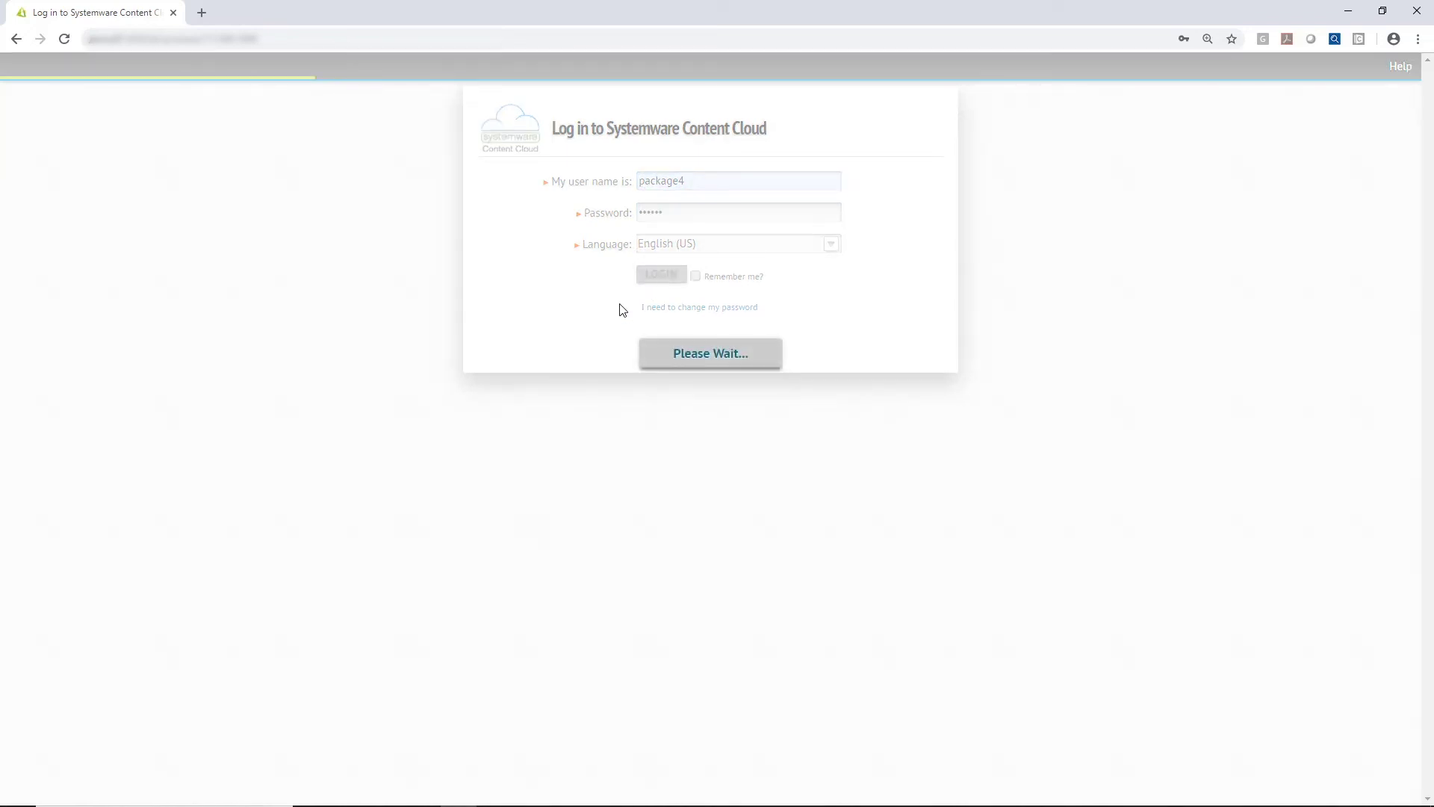
Step: Search by the customer's first name and turn on Unmask for the whole results list
{"action": "left_click", "coordinate": [34, 486]}
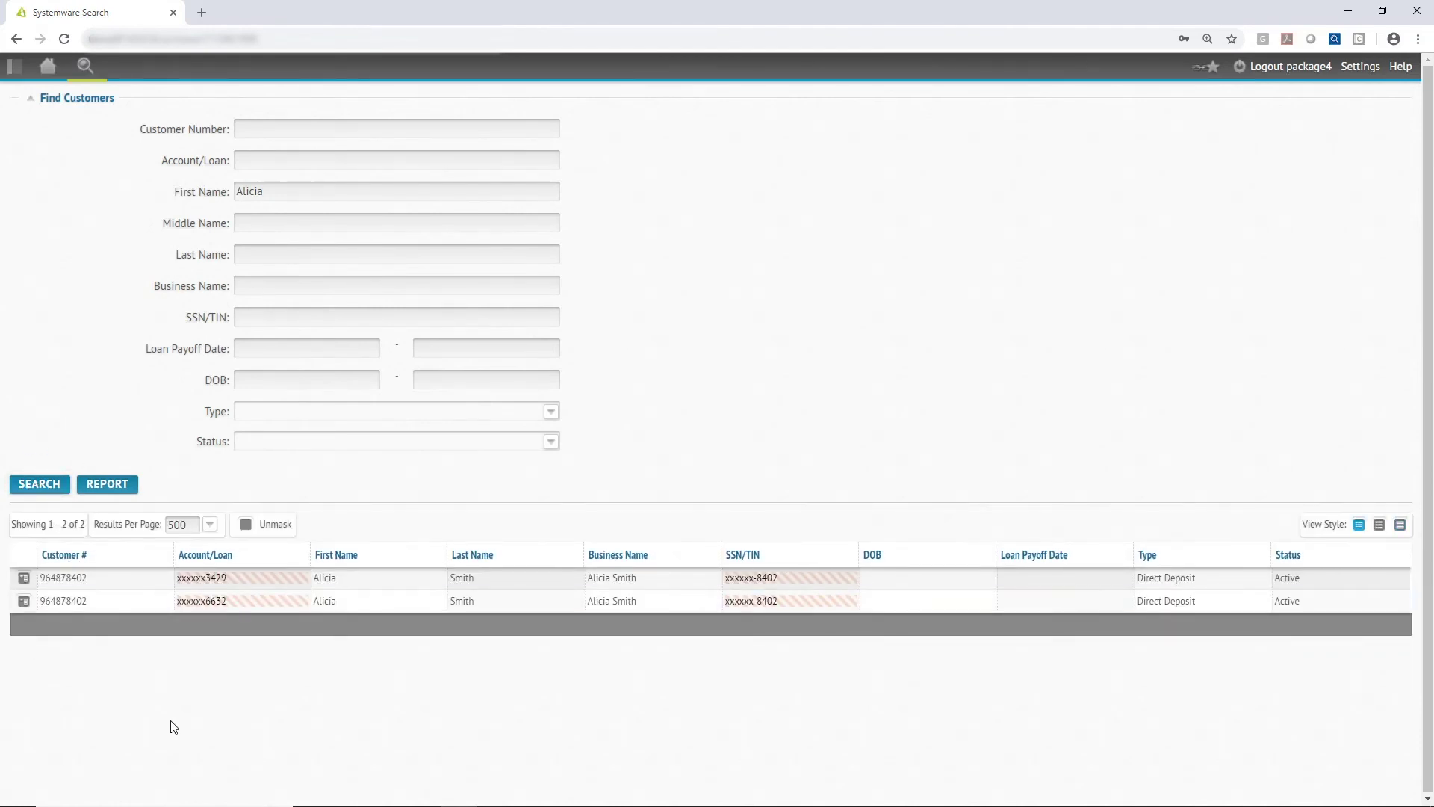
{"action": "left_click", "coordinate": [243, 602]}
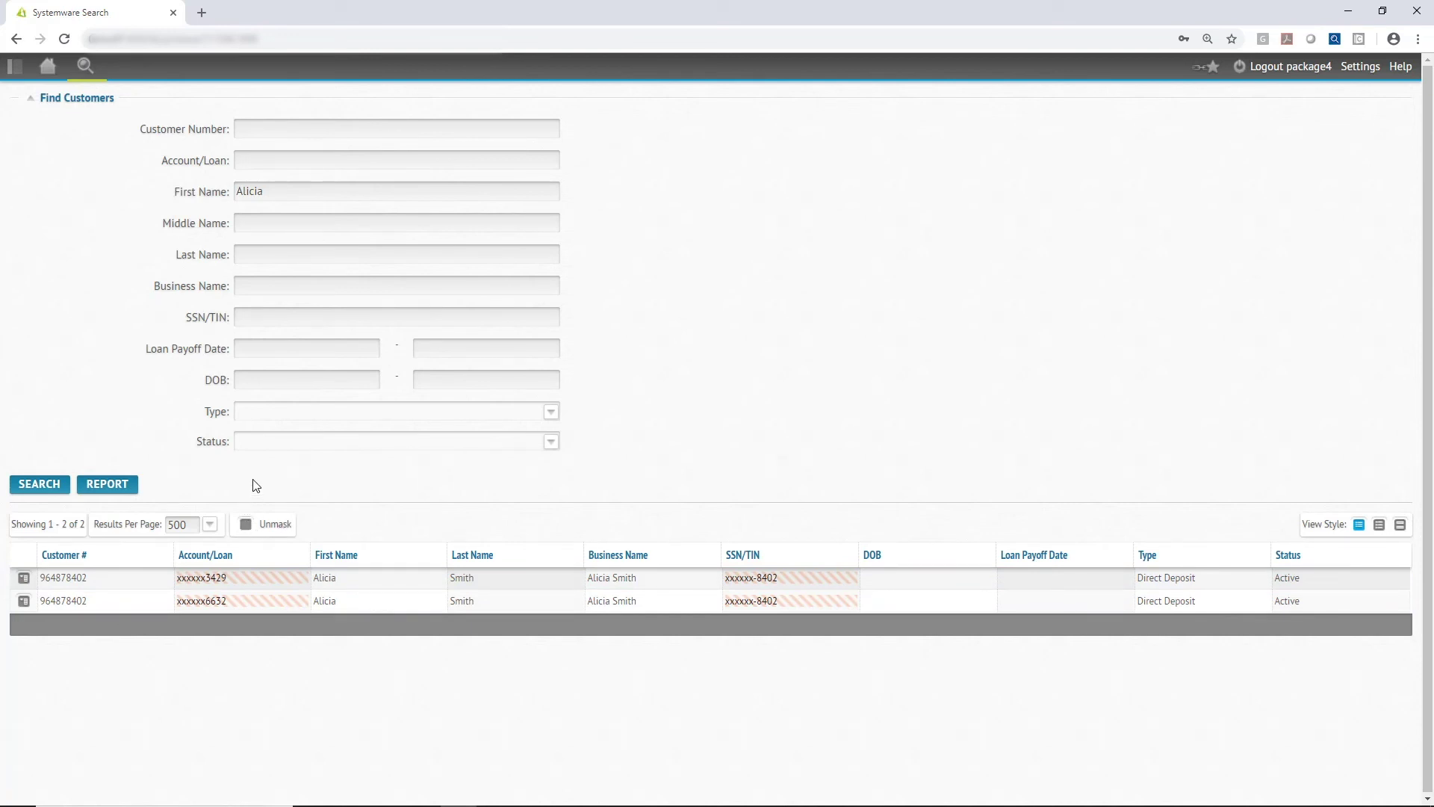
{"action": "left_click", "coordinate": [245, 524]}
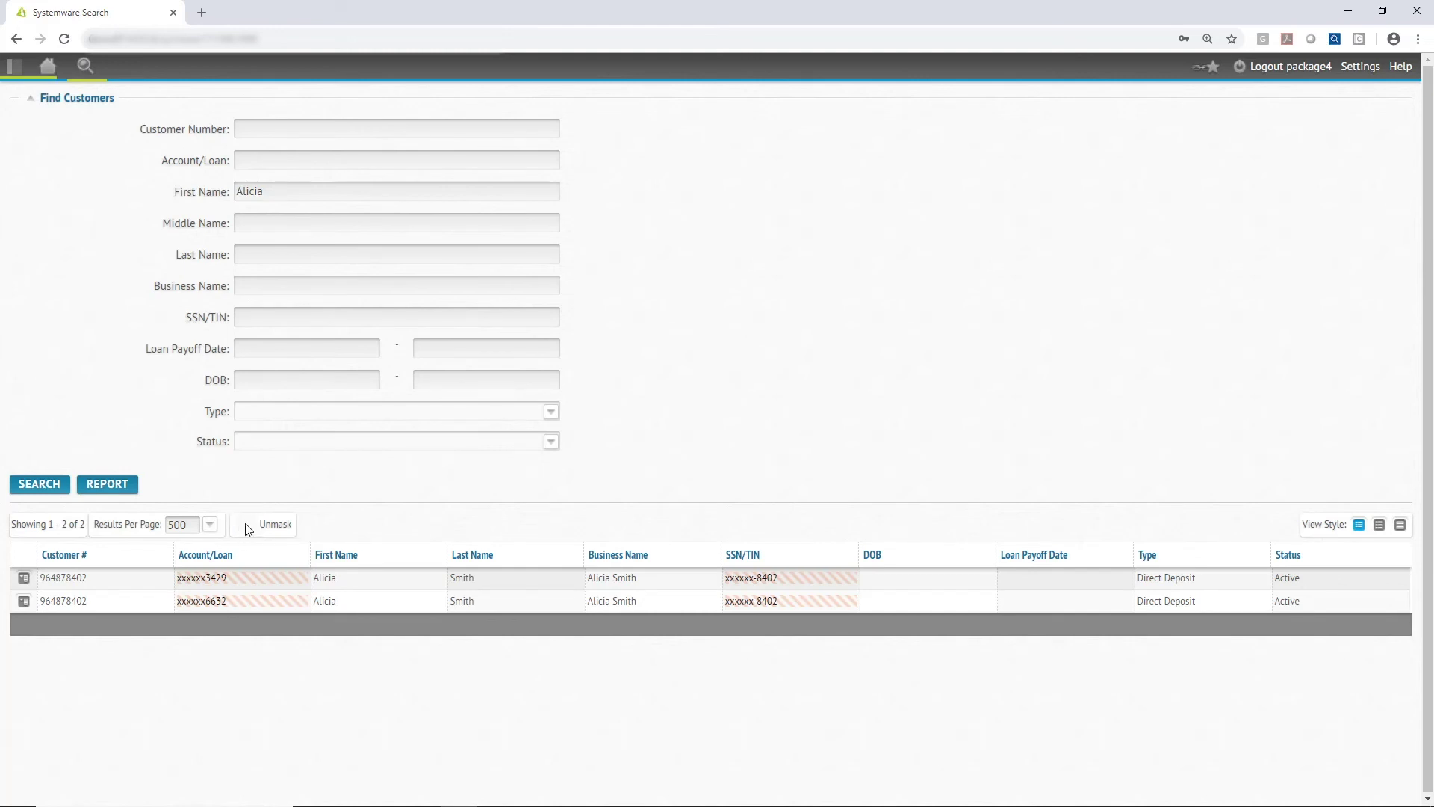